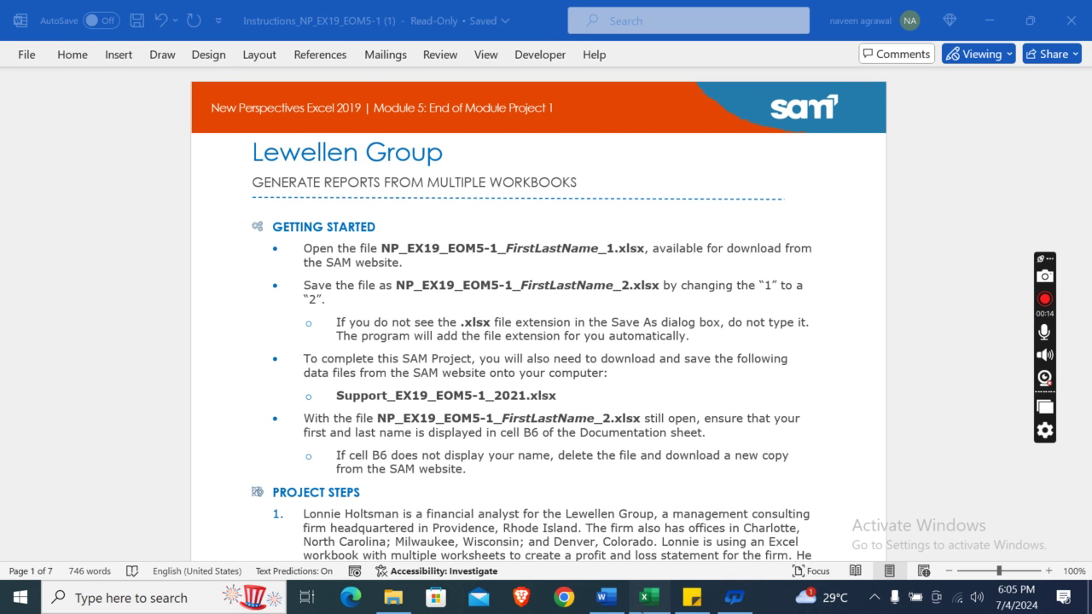
# Read the project steps in the Word instructions and switch to the Dashboard worksheet of the Excel workbook.
pyautogui.click(648, 598)
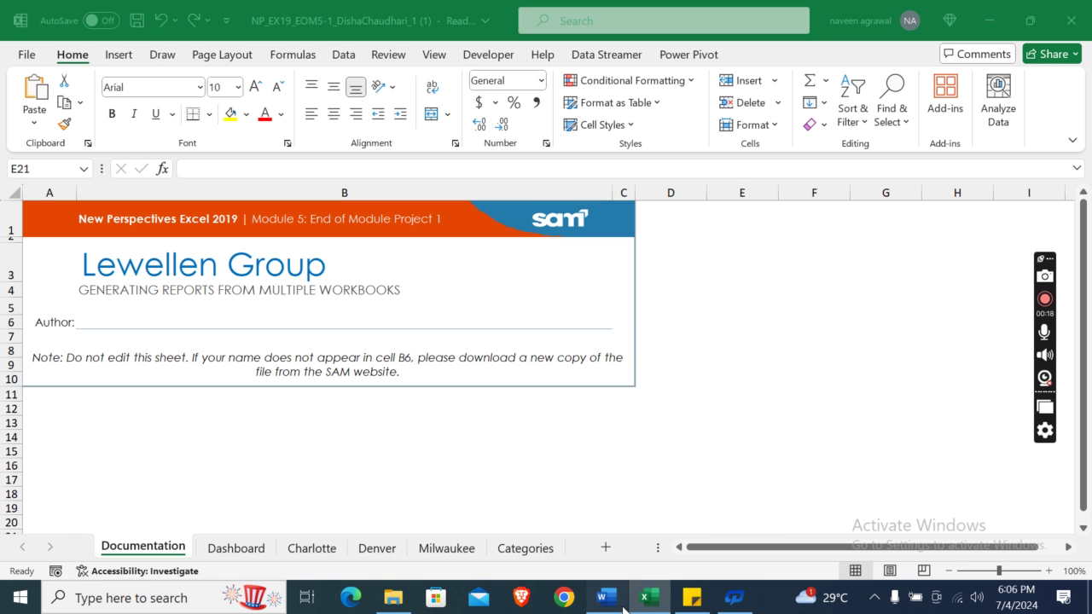
pyautogui.click(605, 597)
pyautogui.moveTo(1085, 111); pyautogui.dragTo(1085, 139)
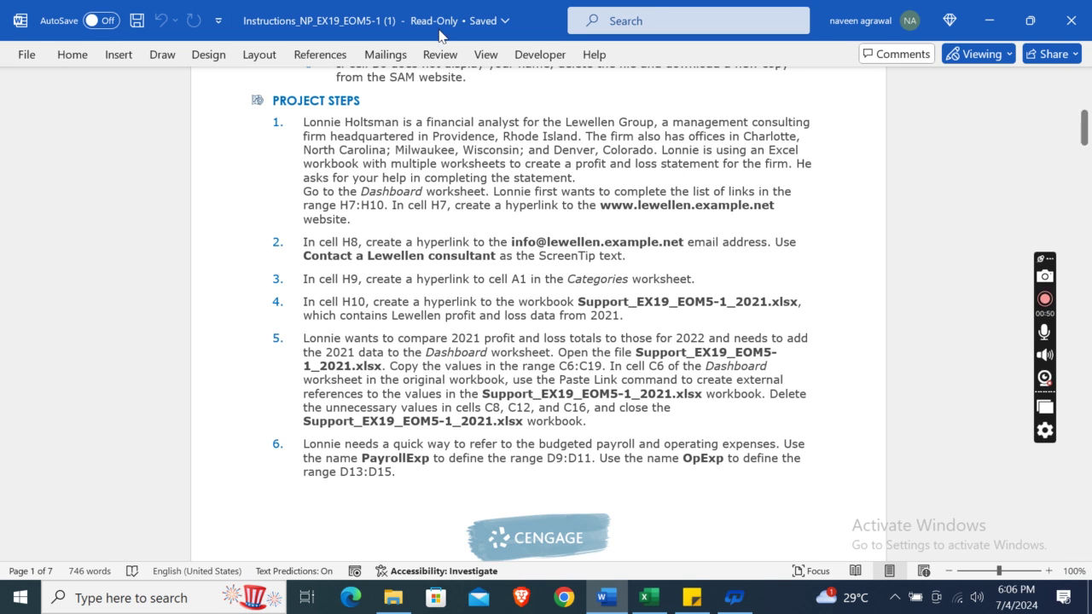
pyautogui.click(648, 597)
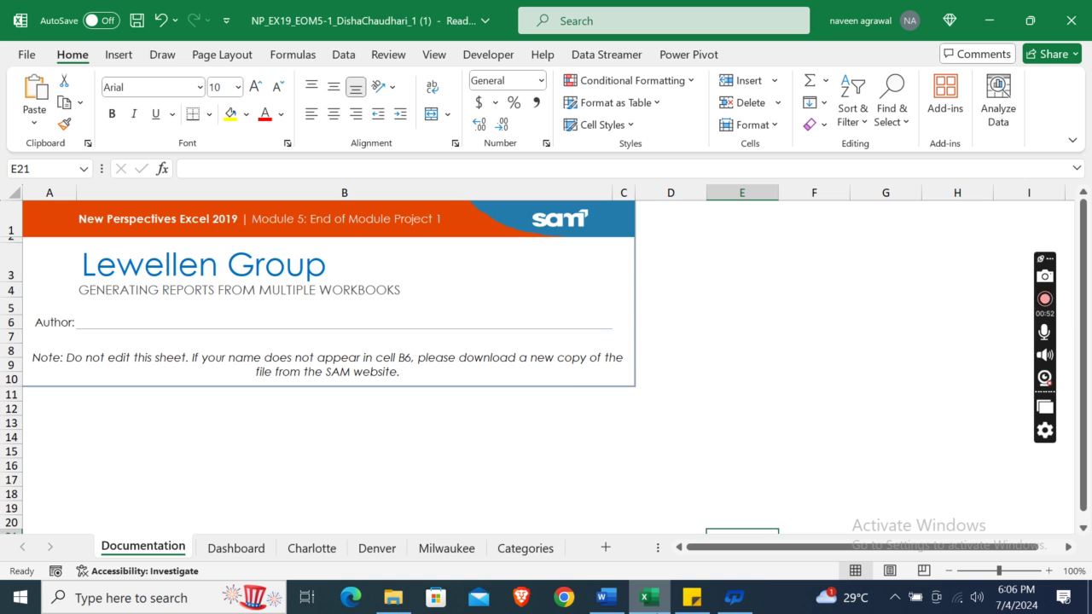
pyautogui.click(235, 546)
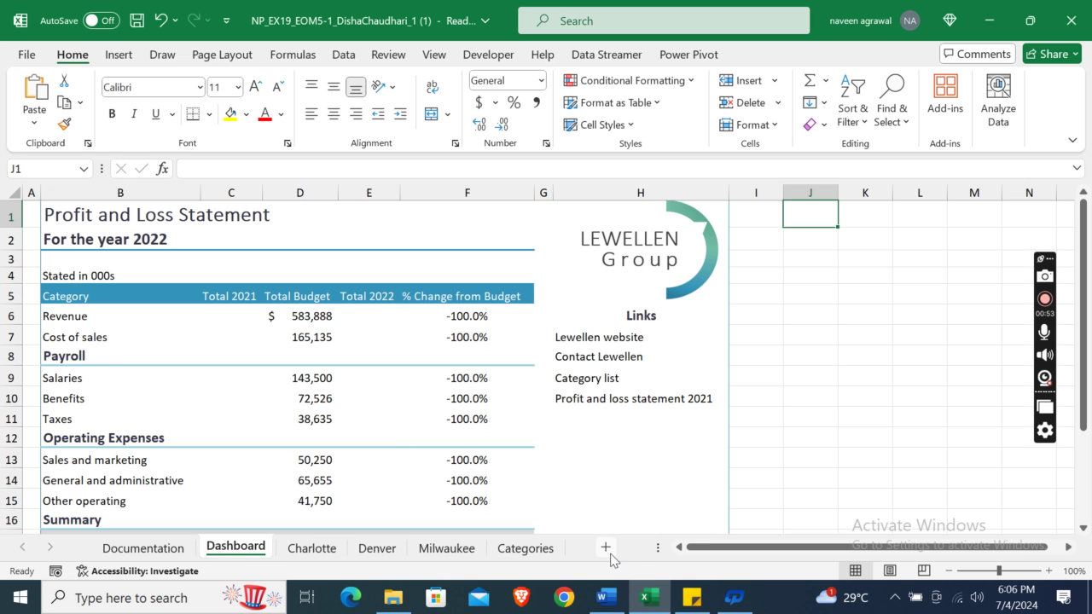
pyautogui.click(609, 597)
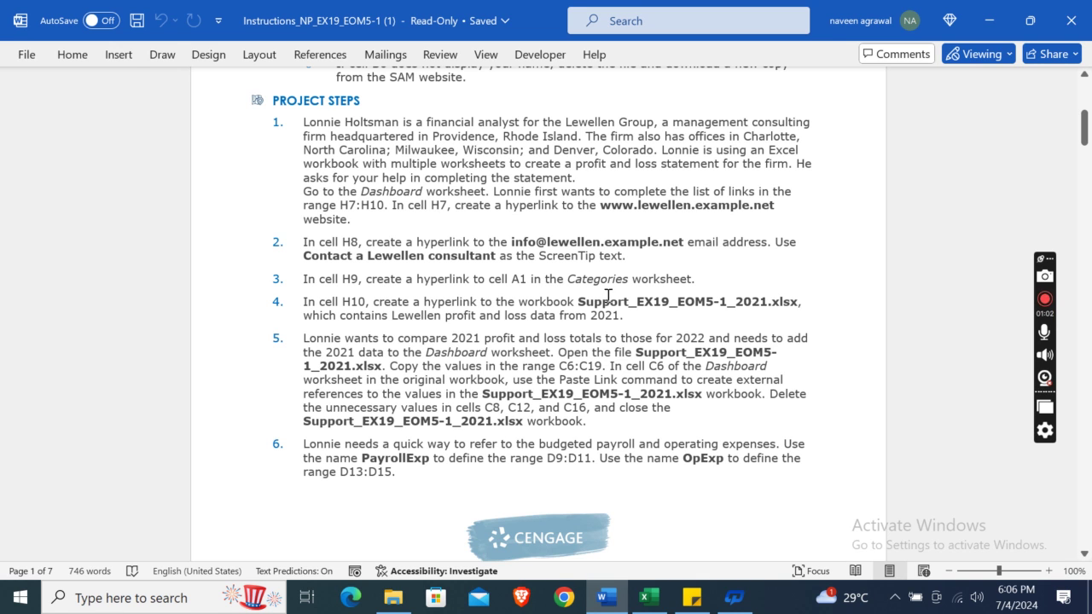
pyautogui.click(601, 207)
pyautogui.hotkey('shift', 'Right')
pyautogui.hotkey('shift', 'Right')
pyautogui.hotkey('shift', 'Right')
pyautogui.hotkey('shift', 'Right')
pyautogui.hotkey('shift', 'Right')
pyautogui.hotkey('shift', 'Right')
pyautogui.hotkey('shift', 'Right')
pyautogui.hotkey('shift', 'Right')
pyautogui.hotkey('shift', 'Right')
pyautogui.hotkey('shift', 'Right')
pyautogui.hotkey('shift', 'Right')
pyautogui.hotkey('shift', 'Right')
pyautogui.hotkey('shift', 'Right')
pyautogui.hotkey('shift', 'Right')
pyautogui.hotkey('shift', 'Right')
pyautogui.hotkey('shift', 'Right')
pyautogui.hotkey('shift', 'Right')
pyautogui.hotkey('shift', 'Right')
pyautogui.hotkey('shift', 'Right')
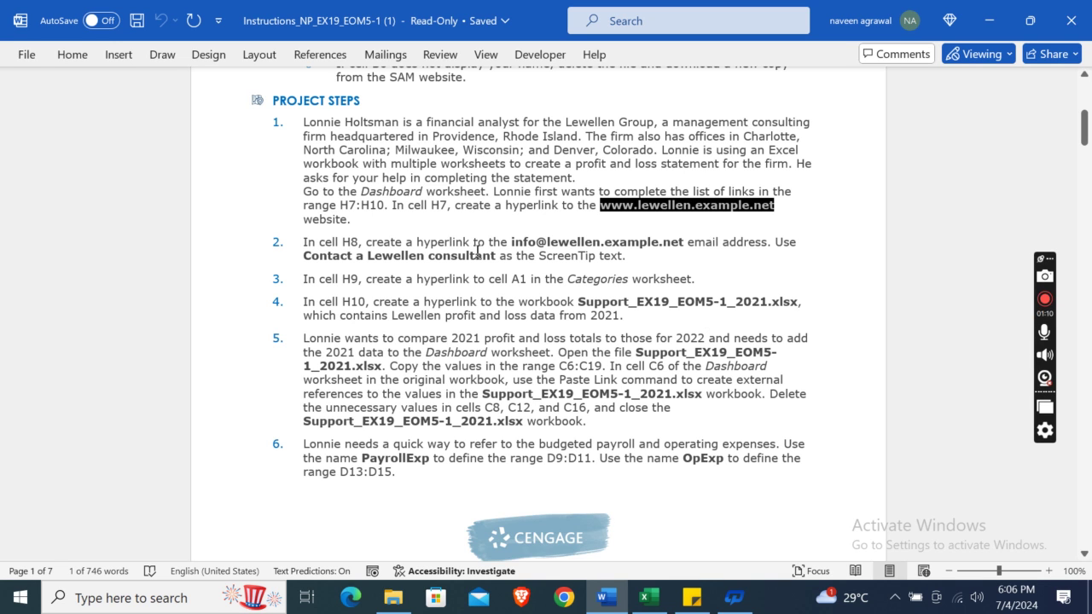
pyautogui.click(646, 596)
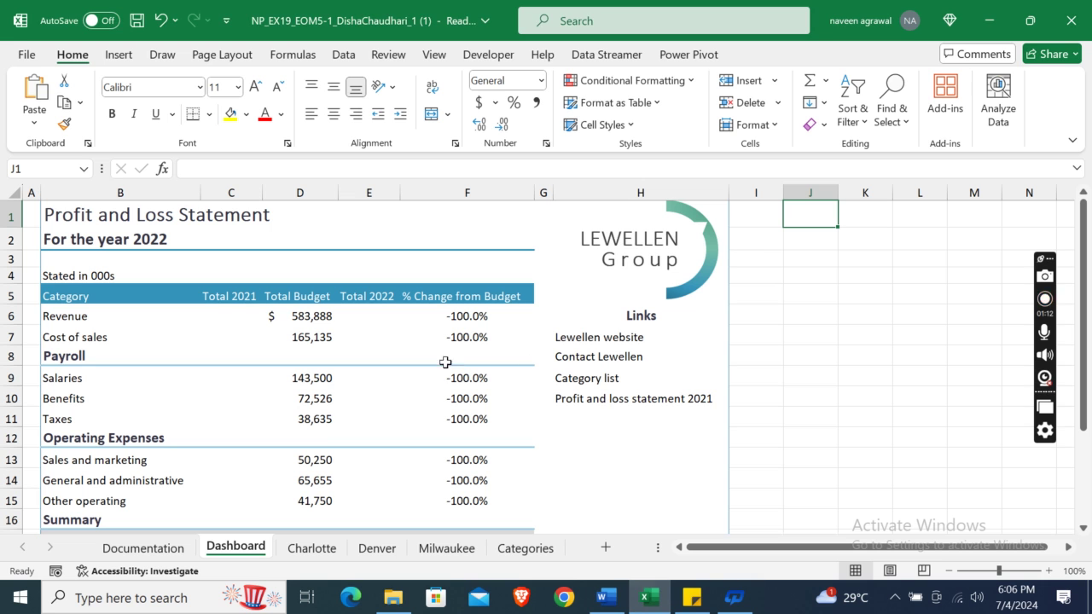
pyautogui.click(568, 340)
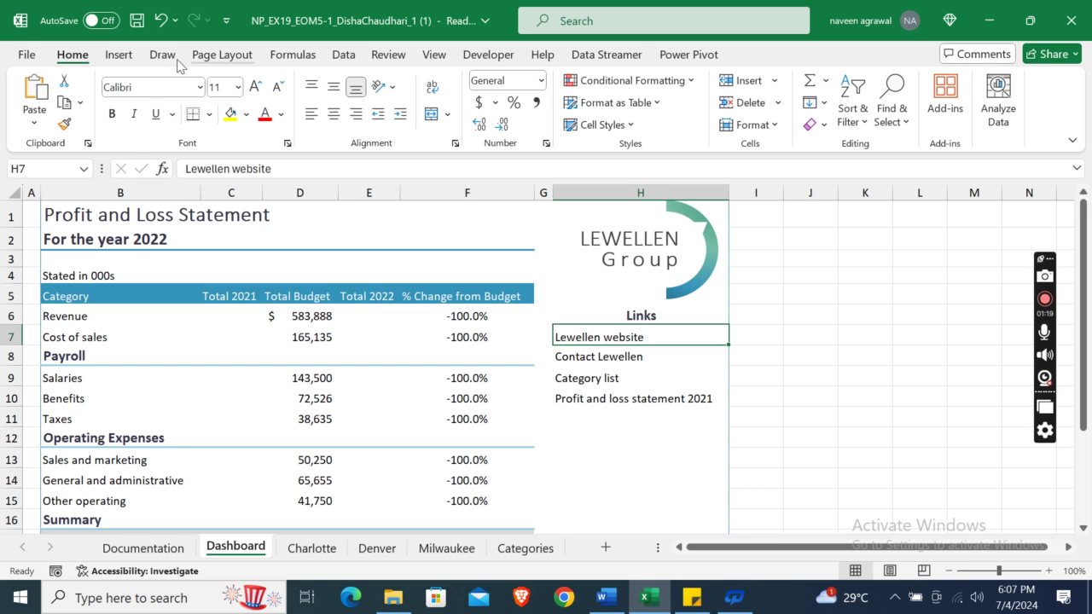
pyautogui.click(291, 55)
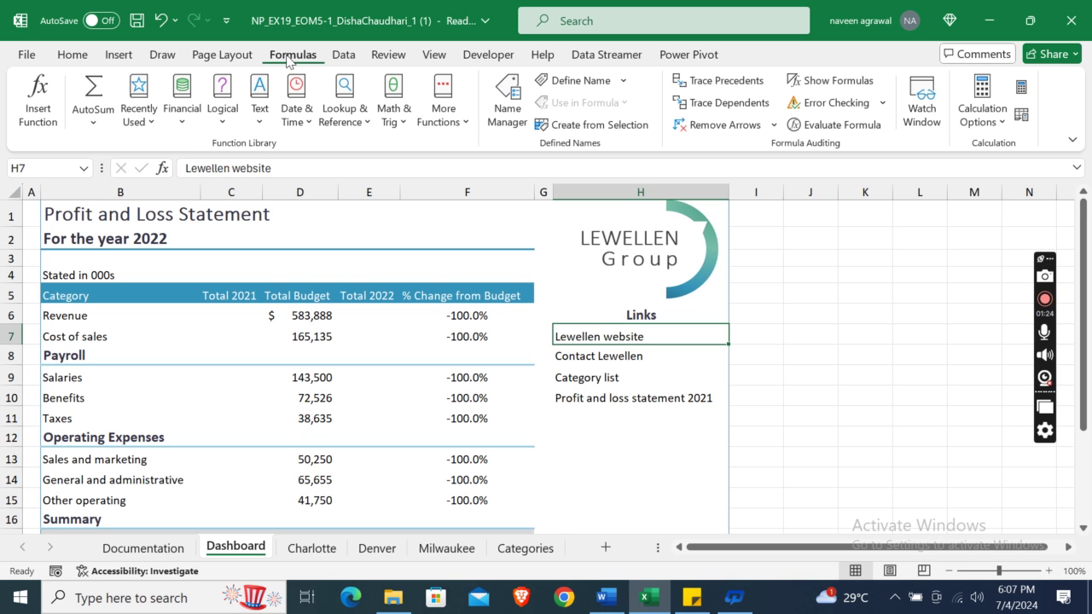
pyautogui.click(345, 55)
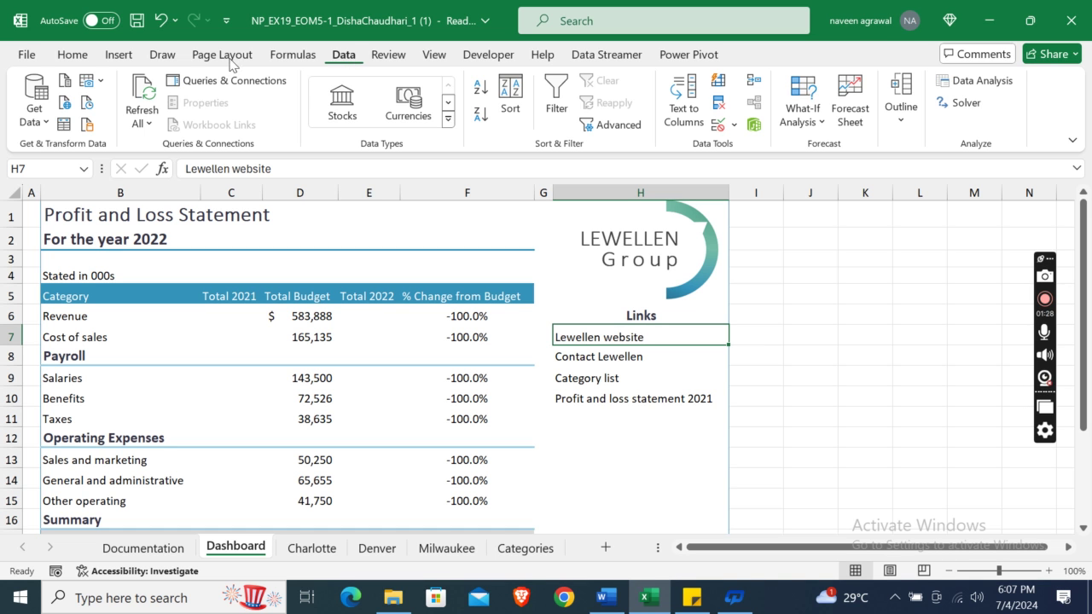
pyautogui.click(120, 55)
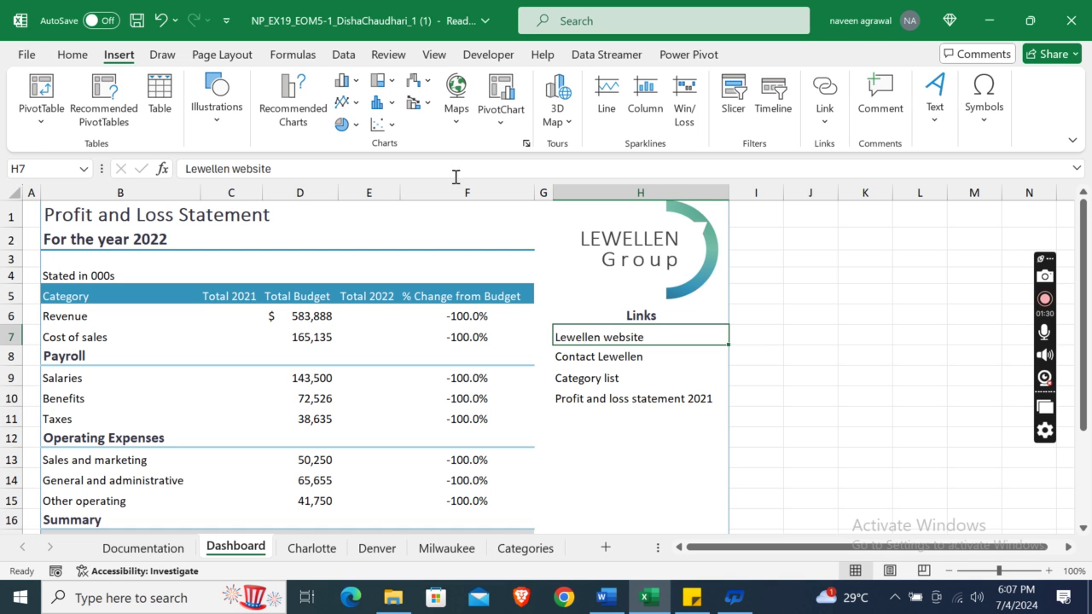
pyautogui.click(824, 124)
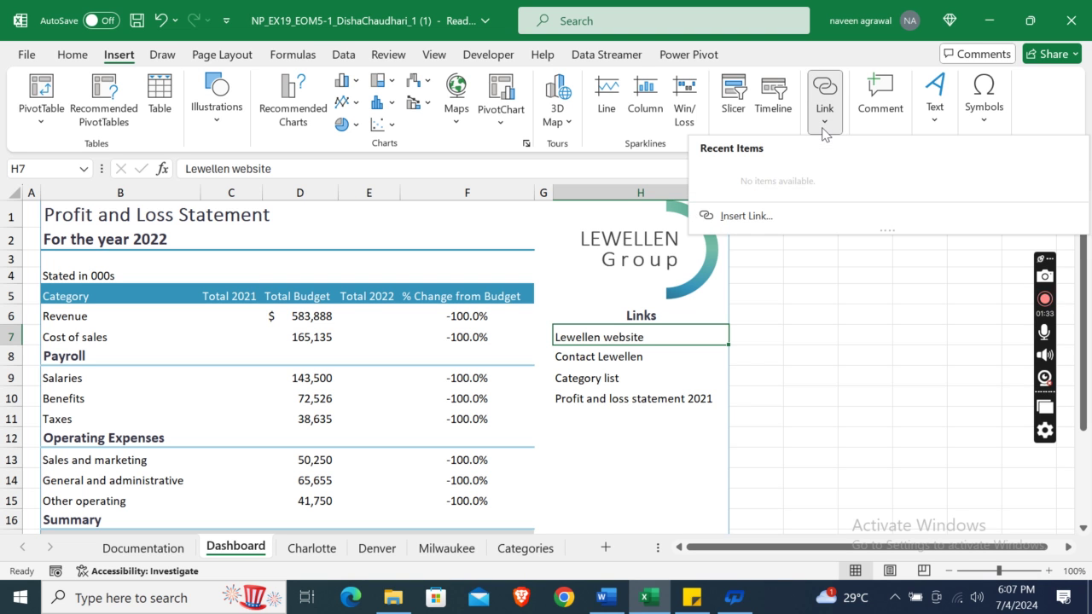
pyautogui.click(753, 219)
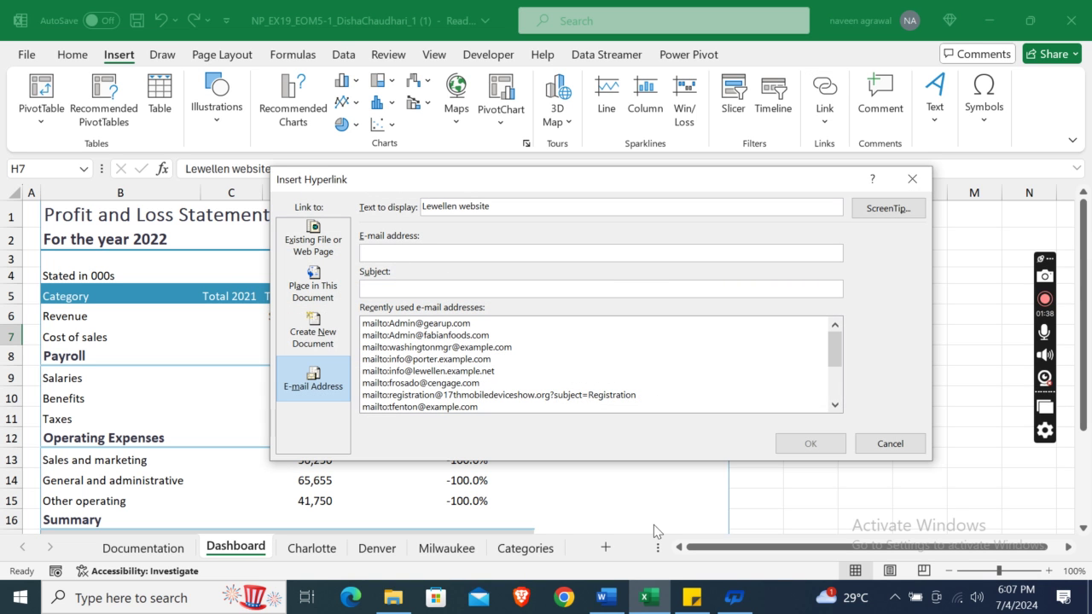
pyautogui.click(609, 599)
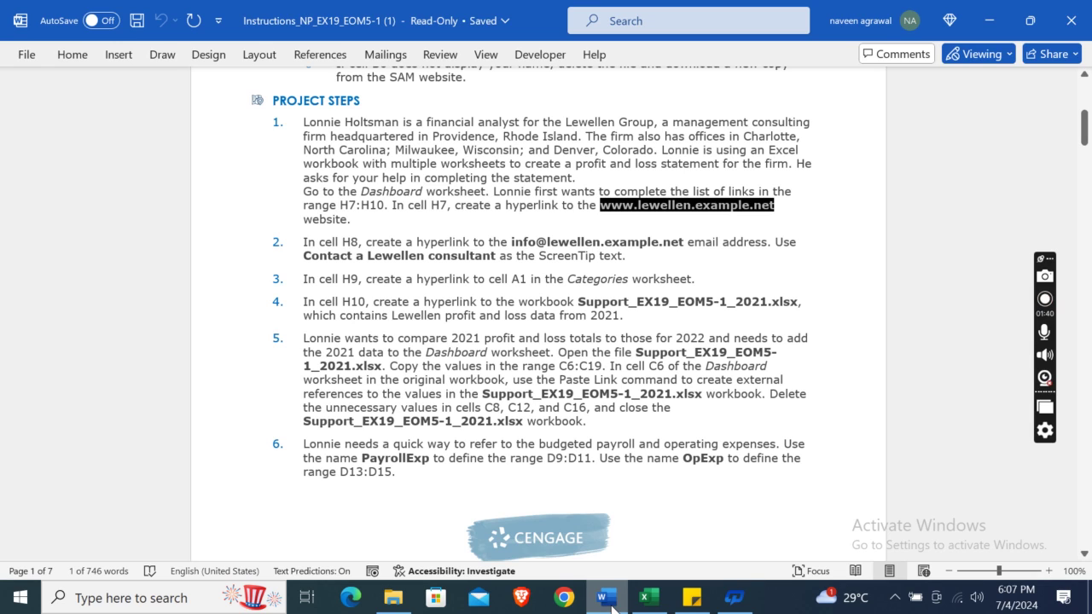
pyautogui.click(610, 598)
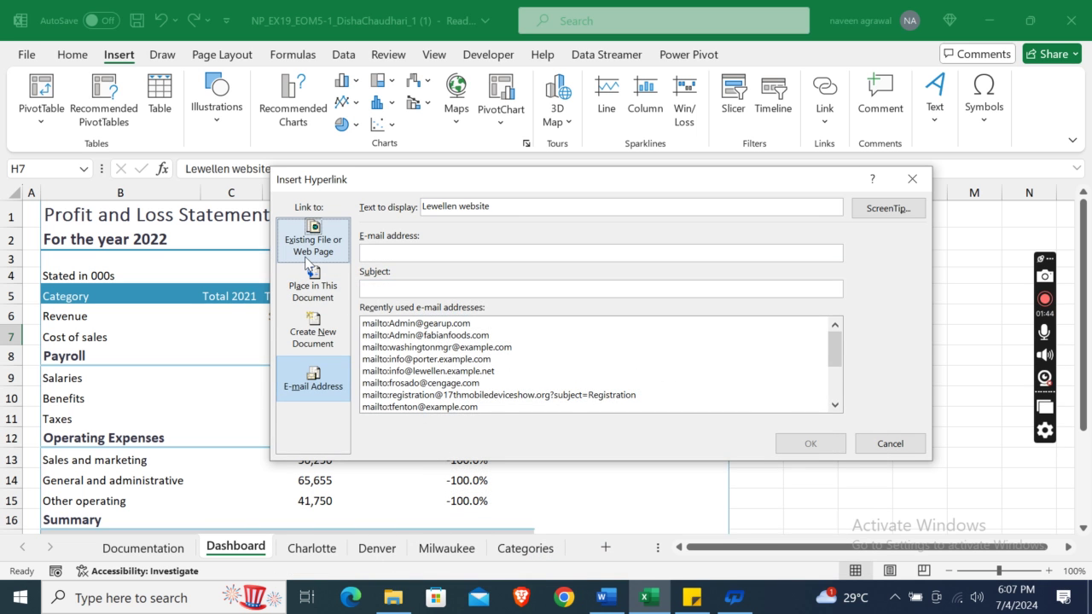
pyautogui.click(313, 243)
pyautogui.click(478, 408)
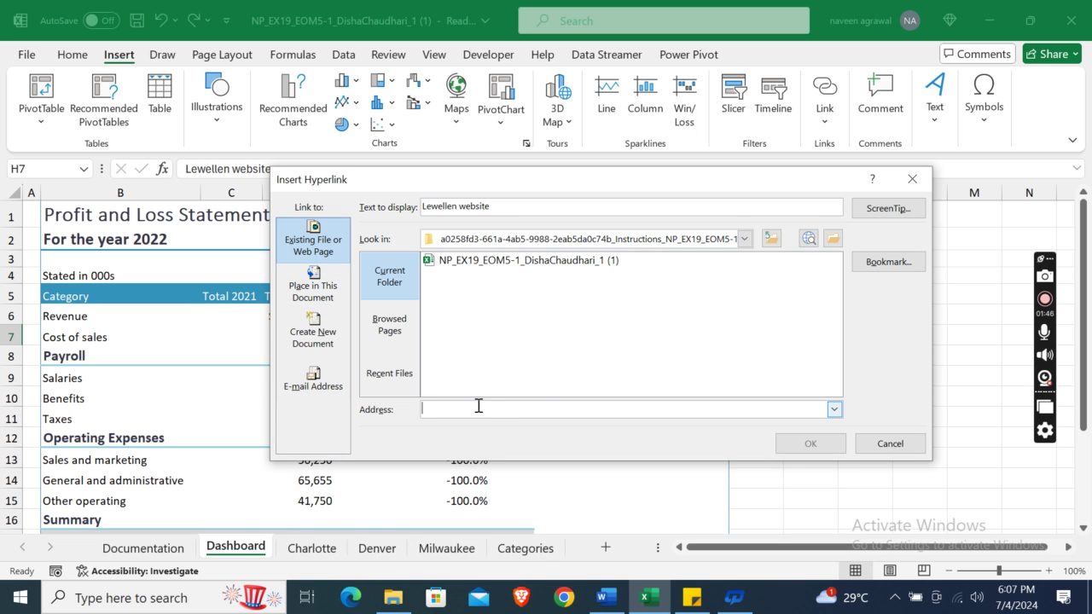
pyautogui.write('http://www.lewellenexample.net')
pyautogui.click(794, 442)
# Copy the contact e-mail address from project step 2 in the Word instructions.
pyautogui.click(607, 597)
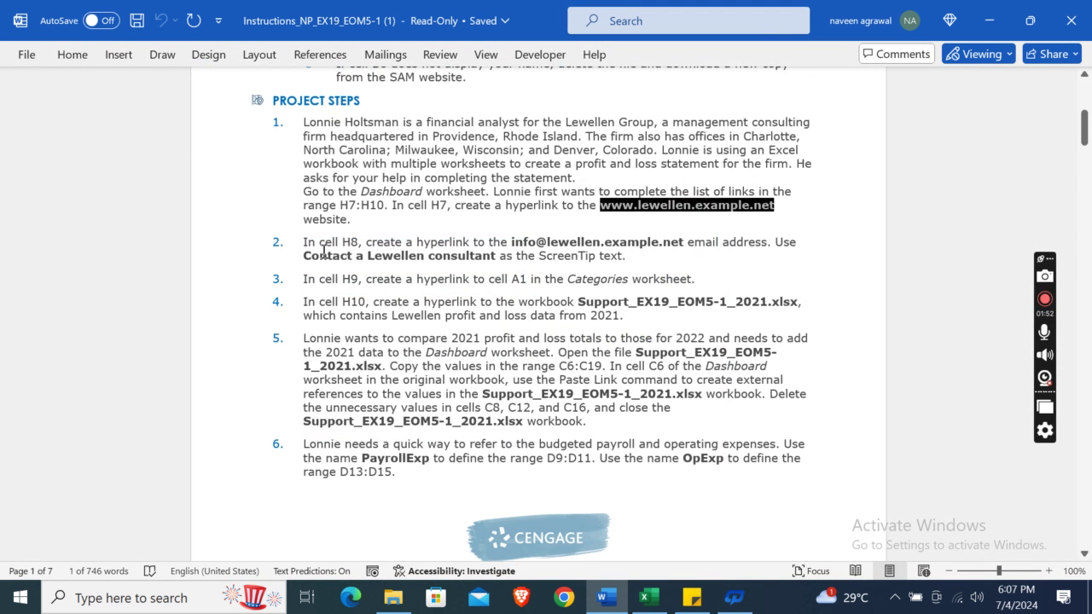
pyautogui.click(513, 244)
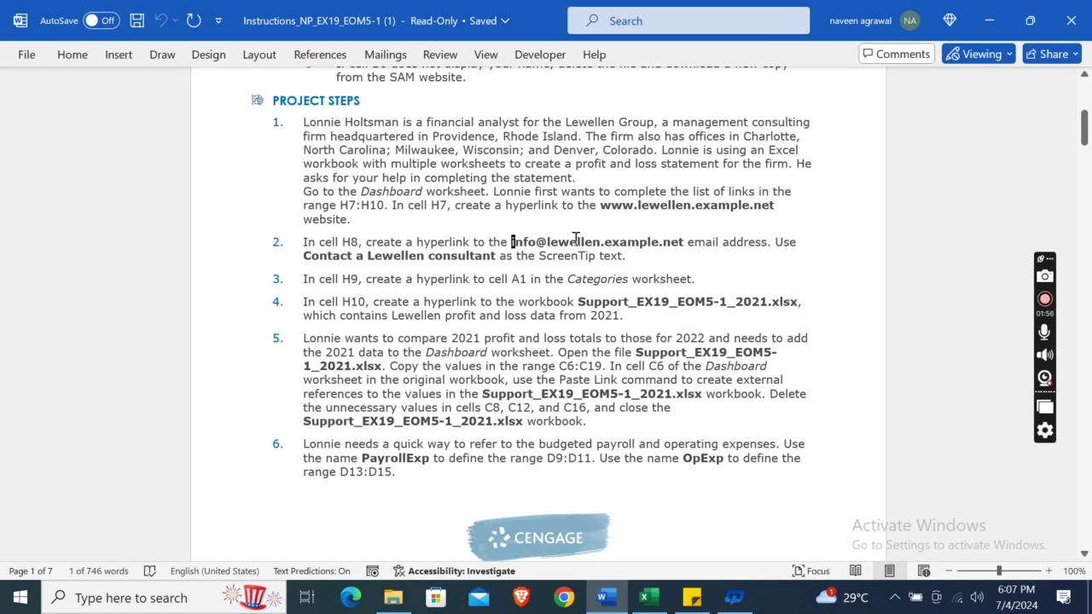
pyautogui.hotkey('shift', 'Right')
pyautogui.hotkey('shift', 'Right')
pyautogui.hotkey('shift', 'Right')
pyautogui.hotkey('shift', 'Right')
pyautogui.hotkey('shift', 'Right')
pyautogui.hotkey('shift', 'Right')
pyautogui.hotkey('shift', 'Right')
pyautogui.hotkey('shift', 'Right')
pyautogui.hotkey('shift', 'Right')
pyautogui.hotkey('shift', 'Right')
pyautogui.hotkey('shift', 'Right')
pyautogui.hotkey('shift', 'Right')
pyautogui.hotkey('shift', 'Right')
pyautogui.hotkey('shift', 'Right')
pyautogui.hotkey('shift', 'Right')
pyautogui.hotkey('shift', 'Right')
pyautogui.hotkey('shift', 'Right')
pyautogui.hotkey('shift', 'Right')
pyautogui.hotkey('shift', 'Right')
pyautogui.hotkey('shift', 'Right')
pyautogui.hotkey('ctrl', 'c')
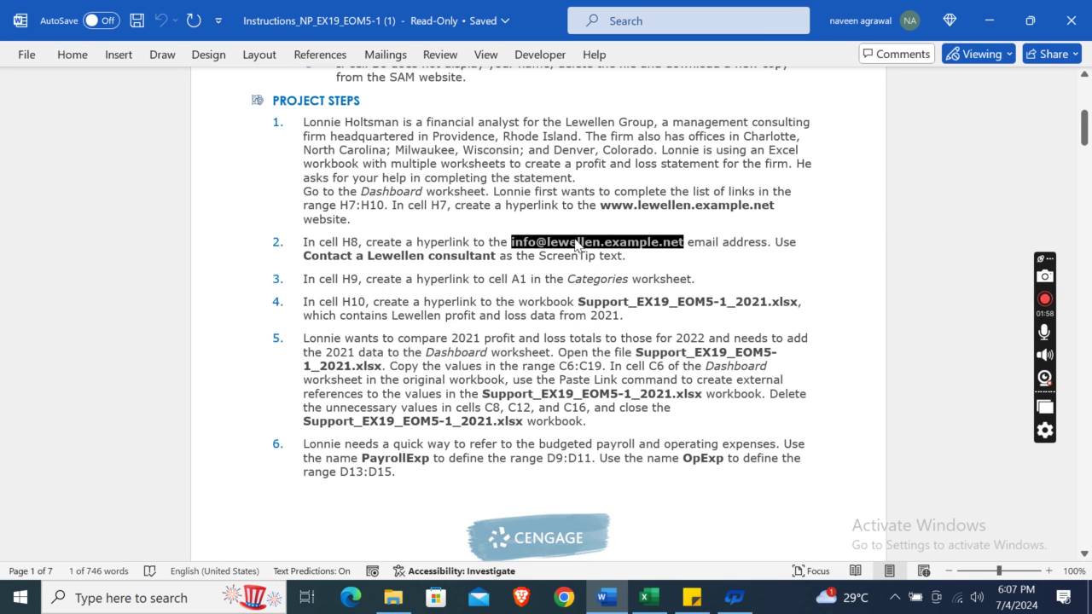
# In Excel, start an e-mail hyperlink for Dashboard cell H8 and paste the copied contact e-mail as its address.
pyautogui.click(649, 597)
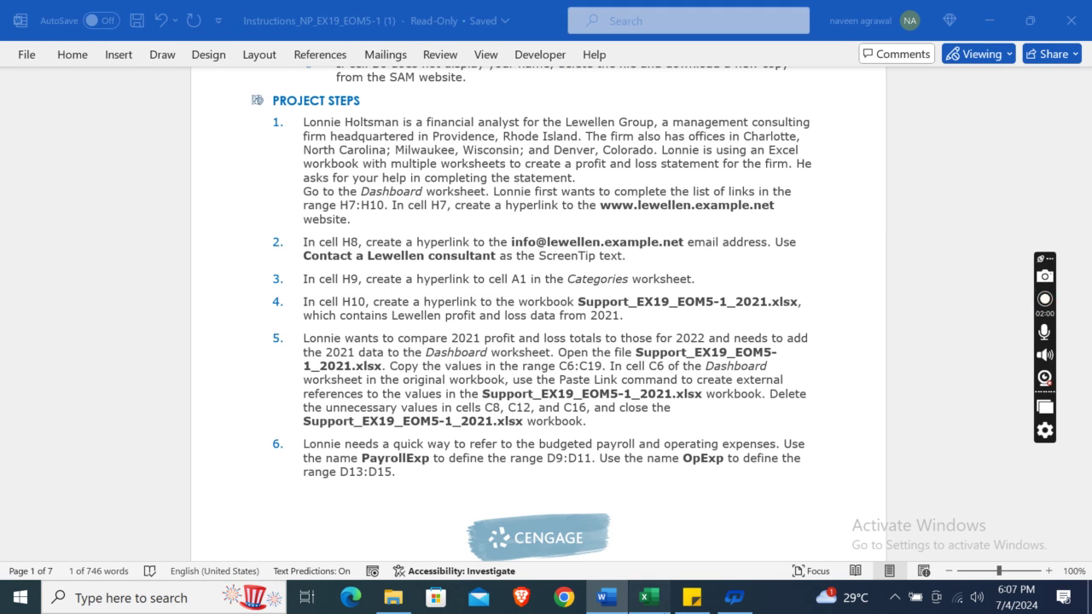
pyautogui.click(595, 357)
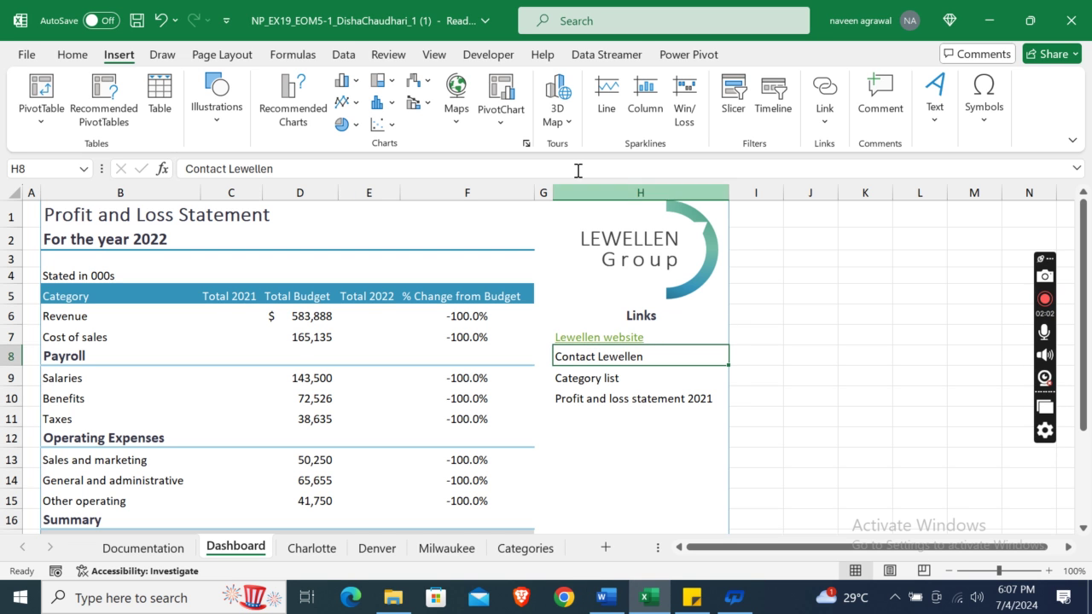
pyautogui.click(825, 124)
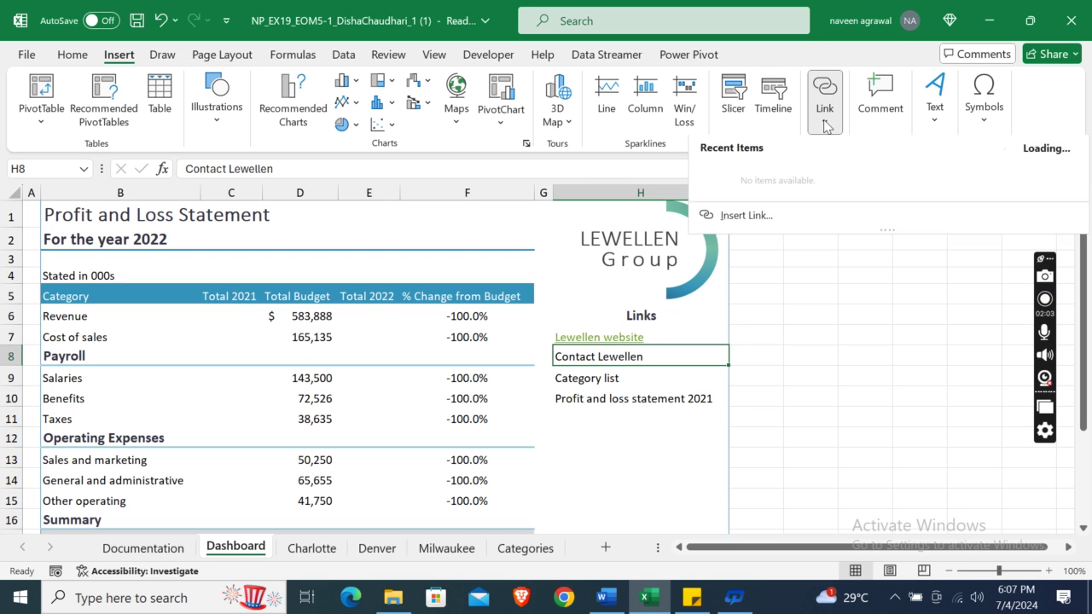
pyautogui.click(770, 214)
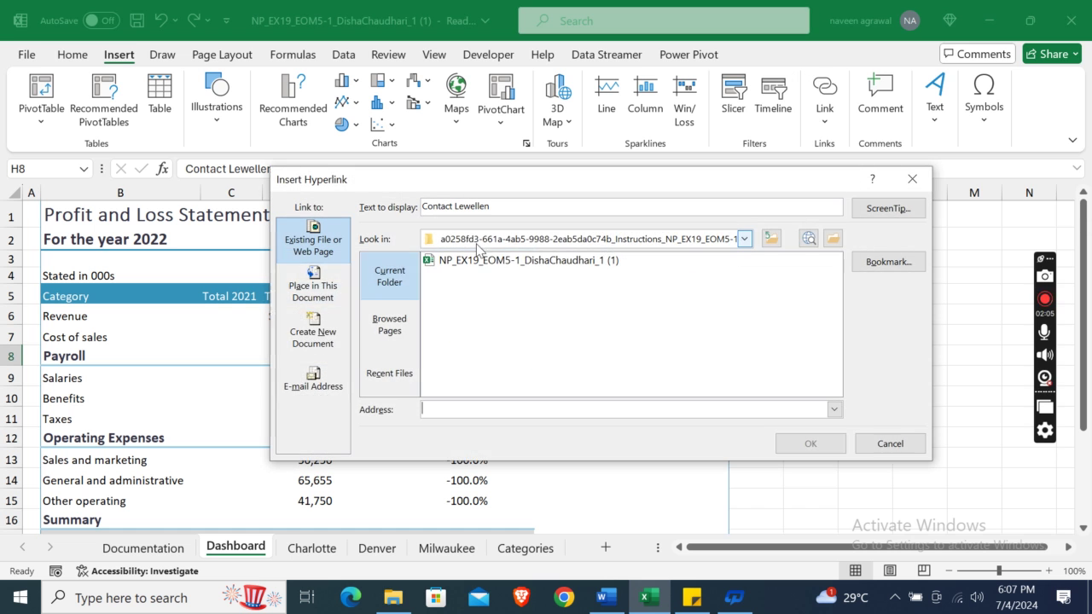
pyautogui.click(314, 382)
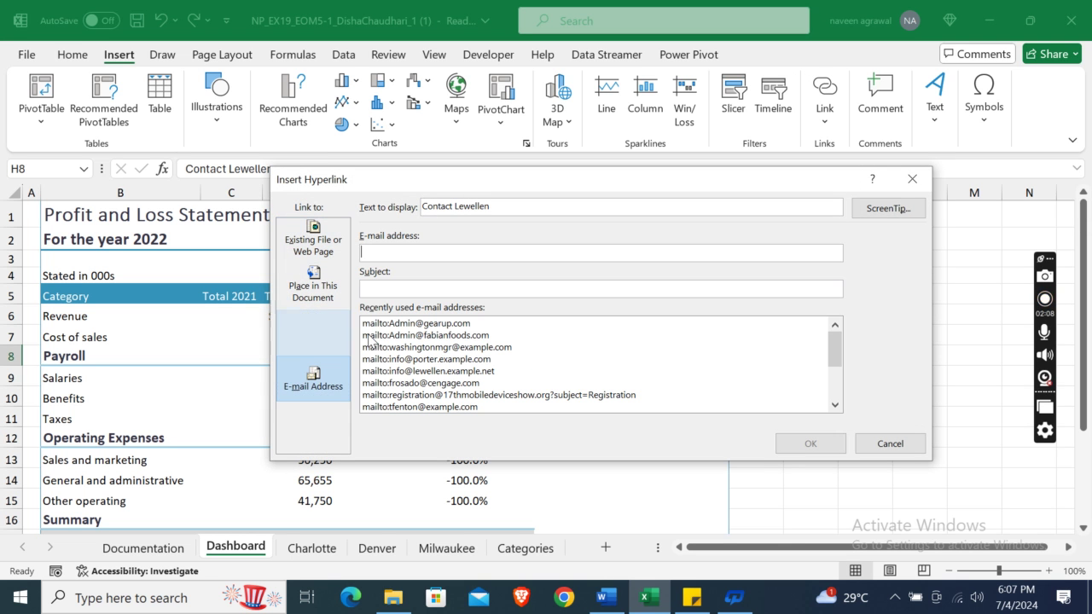
pyautogui.hotkey('ctrl', 'v')
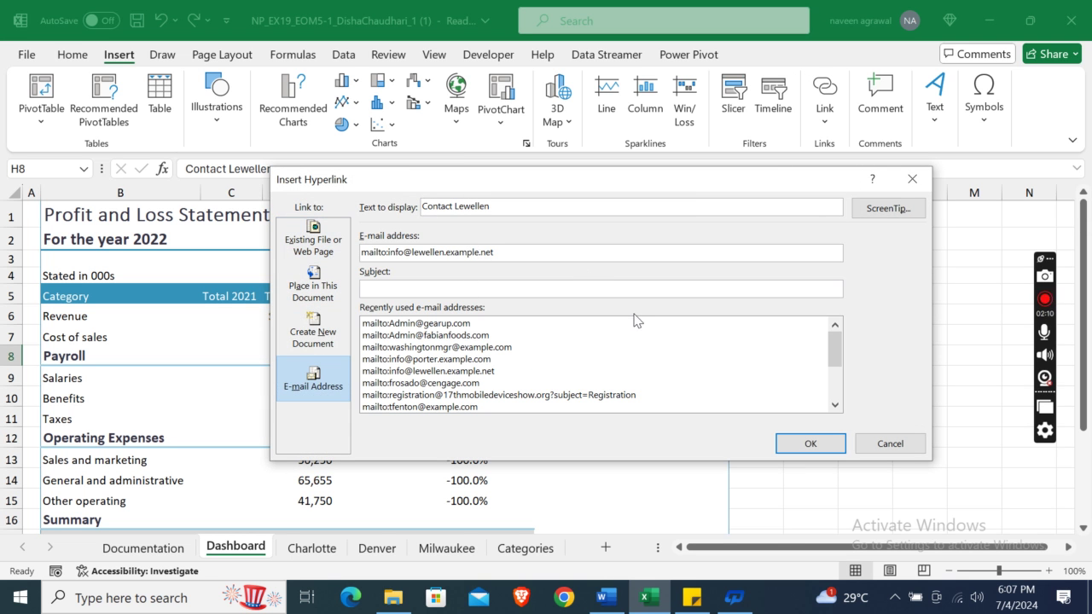
# Copy the ScreenTip text "Contact a Lewellen consultant" from project step 2 in the Word instructions.
pyautogui.click(606, 597)
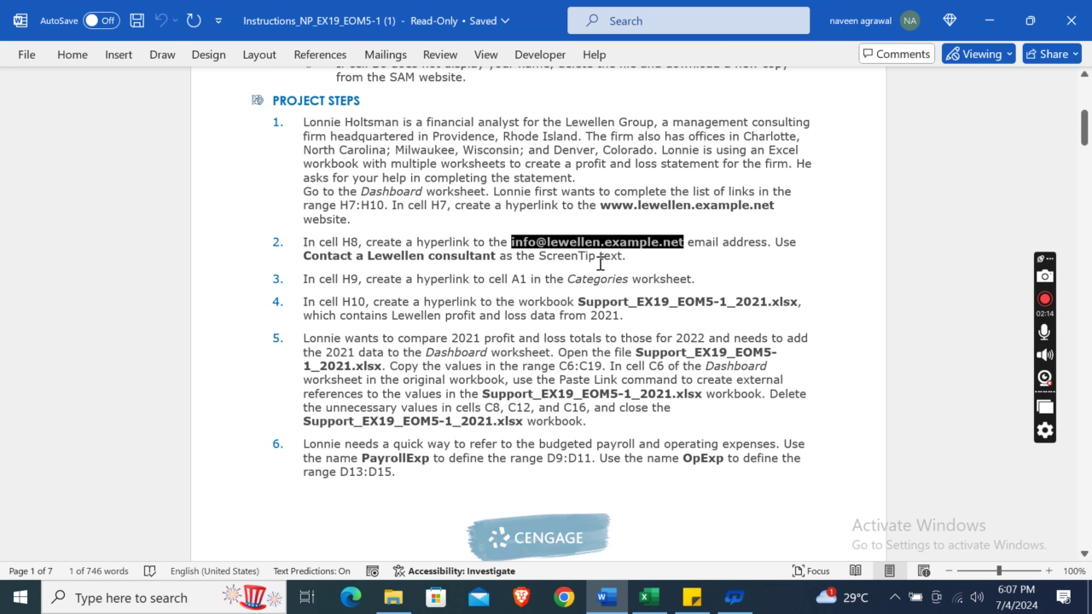
pyautogui.click(304, 254)
pyautogui.hotkey('shift', 'Right')
pyautogui.hotkey('shift', 'Right')
pyautogui.hotkey('shift', 'Right')
pyautogui.hotkey('shift', 'Right')
pyautogui.hotkey('shift', 'Right')
pyautogui.hotkey('shift', 'Right')
pyautogui.hotkey('shift', 'Right')
pyautogui.hotkey('shift', 'Right')
pyautogui.hotkey('shift', 'Right')
pyautogui.hotkey('shift', 'Right')
pyautogui.hotkey('shift', 'Right')
pyautogui.hotkey('shift', 'Right')
pyautogui.hotkey('shift', 'Right')
pyautogui.hotkey('shift', 'Right')
pyautogui.hotkey('shift', 'Right')
pyautogui.hotkey('shift', 'Right')
pyautogui.hotkey('shift', 'Right')
pyautogui.hotkey('shift', 'Right')
pyautogui.hotkey('shift', 'Right')
pyautogui.hotkey('shift', 'Right')
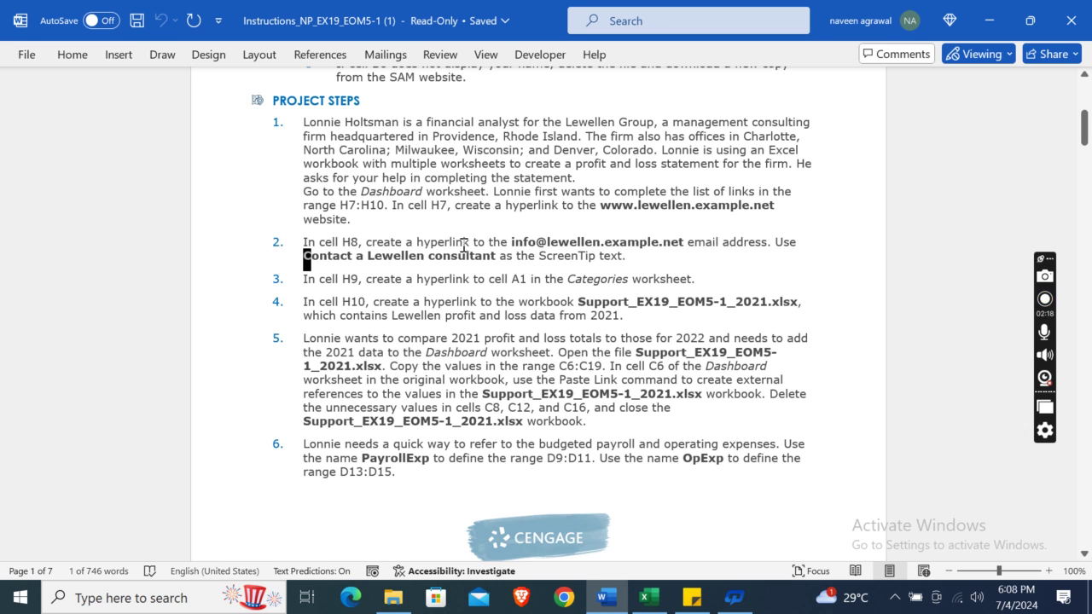
pyautogui.hotkey('shift', 'Right')
pyautogui.hotkey('shift', 'Right')
pyautogui.hotkey('shift', 'Right')
pyautogui.hotkey('ctrl', 'c')
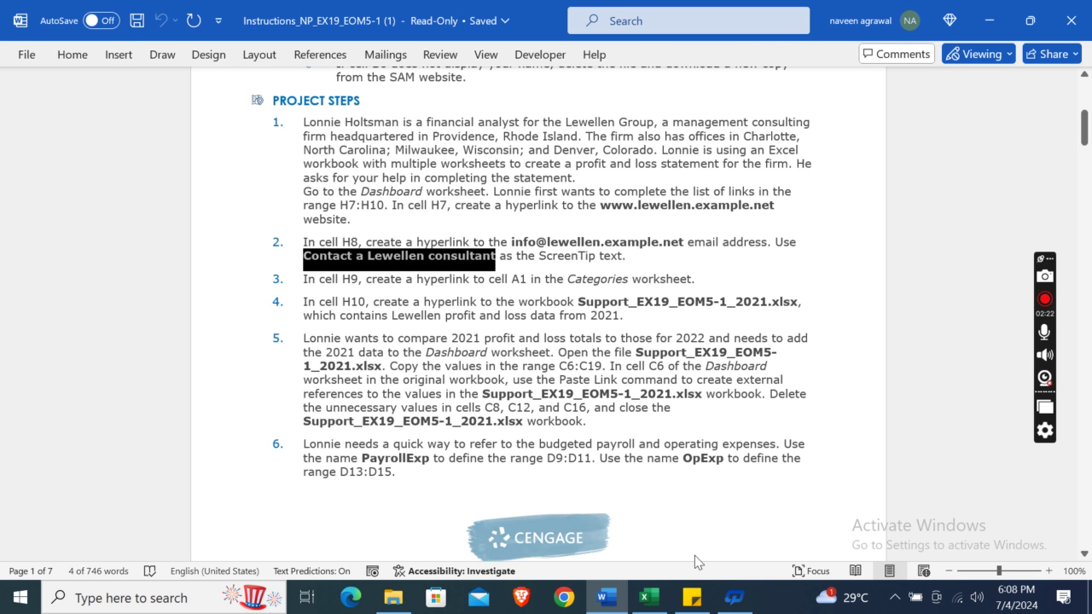
# Back in Excel, set the H8 hyperlink's ScreenTip to "Contact a Lewellen consultant" and finish inserting the link.
pyautogui.click(647, 598)
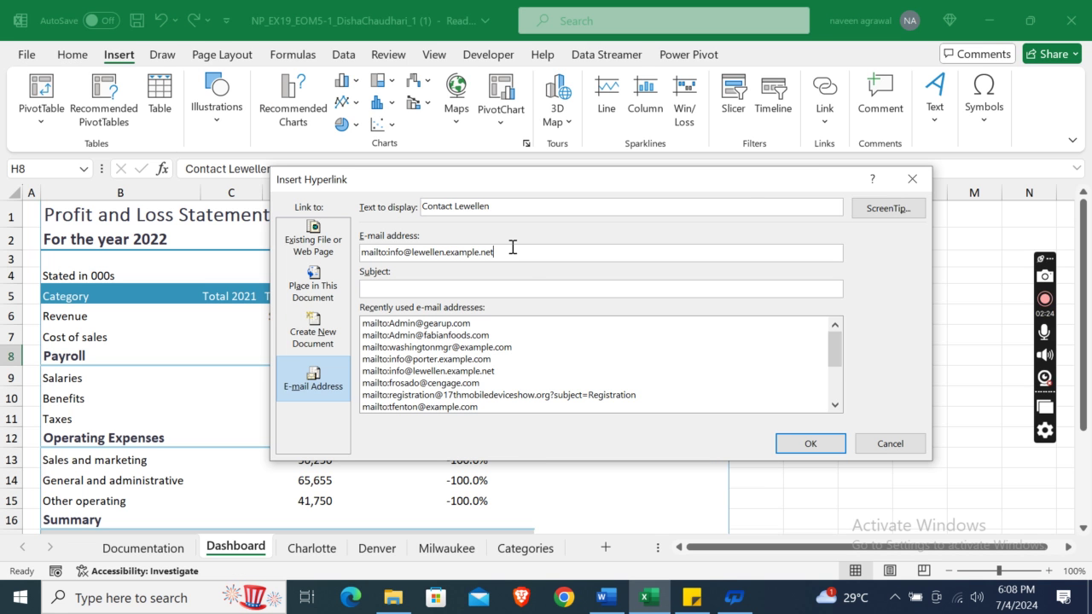
pyautogui.click(888, 210)
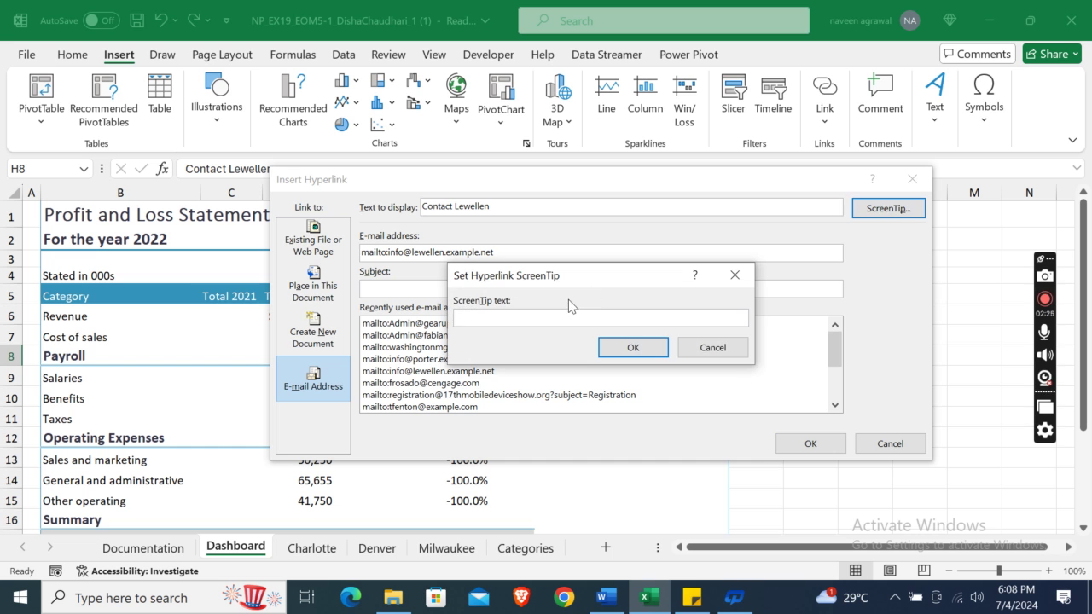
pyautogui.hotkey('ctrl', 'v')
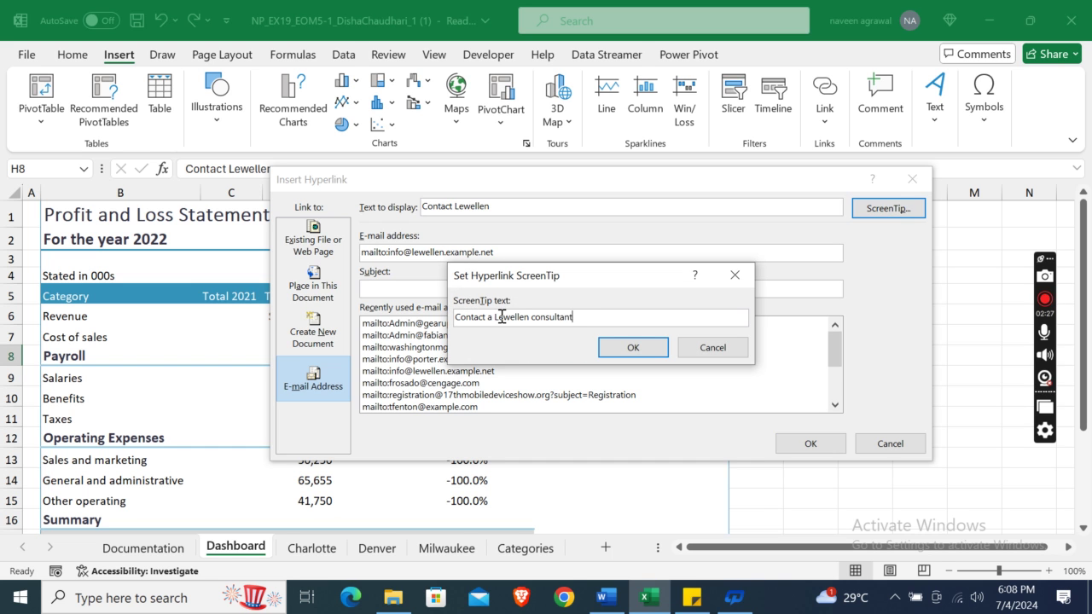
pyautogui.click(641, 354)
pyautogui.click(810, 444)
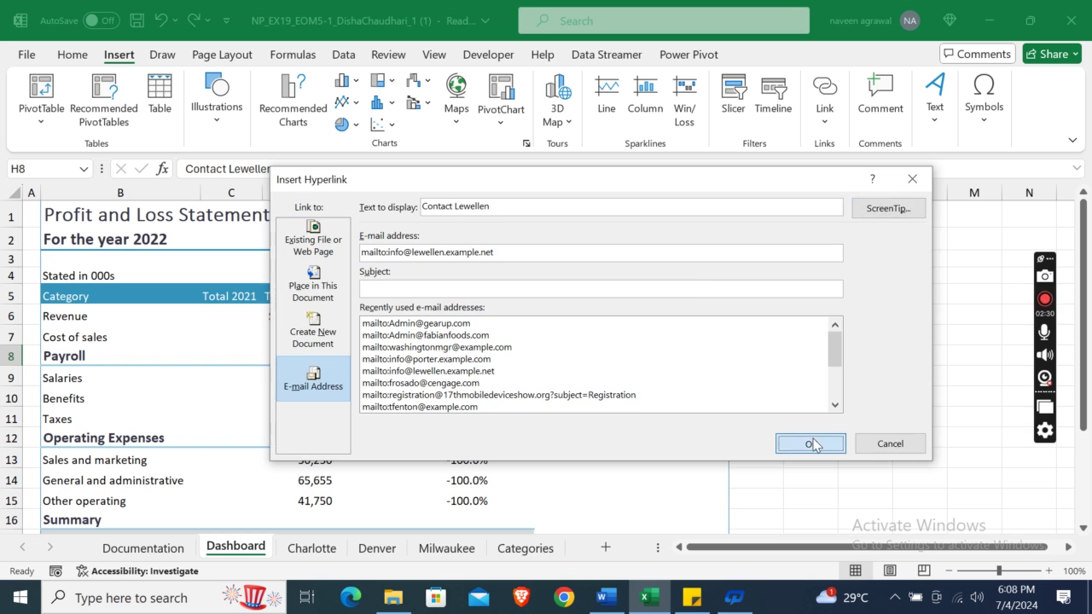
# Check the Word instructions for the hyperlinks required in cells H9 and H10.
pyautogui.click(605, 597)
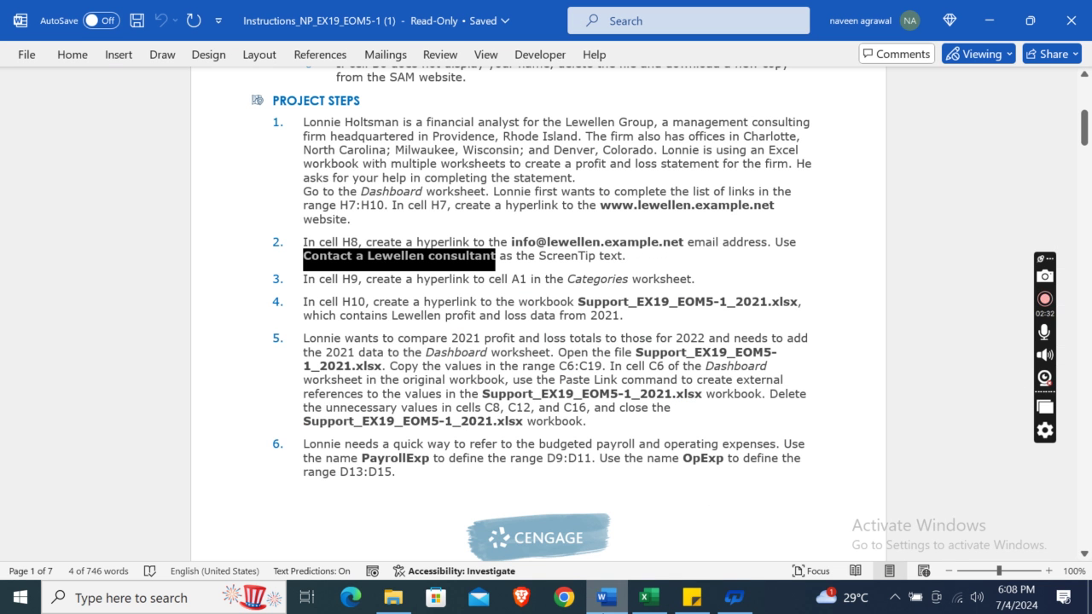
pyautogui.click(318, 299)
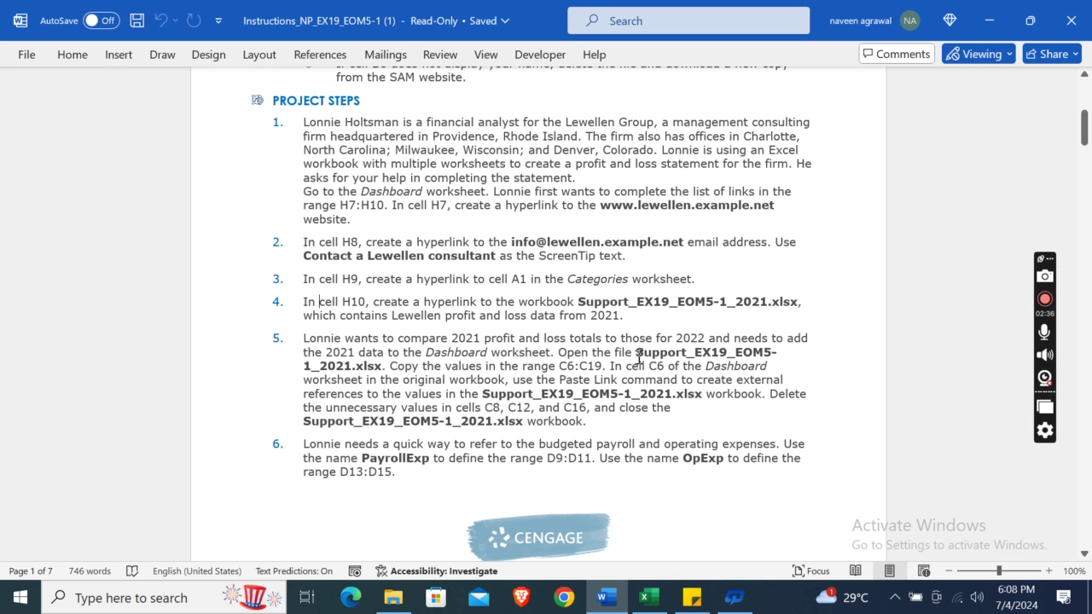
pyautogui.click(648, 597)
pyautogui.hotkey('alt', 'Tab')
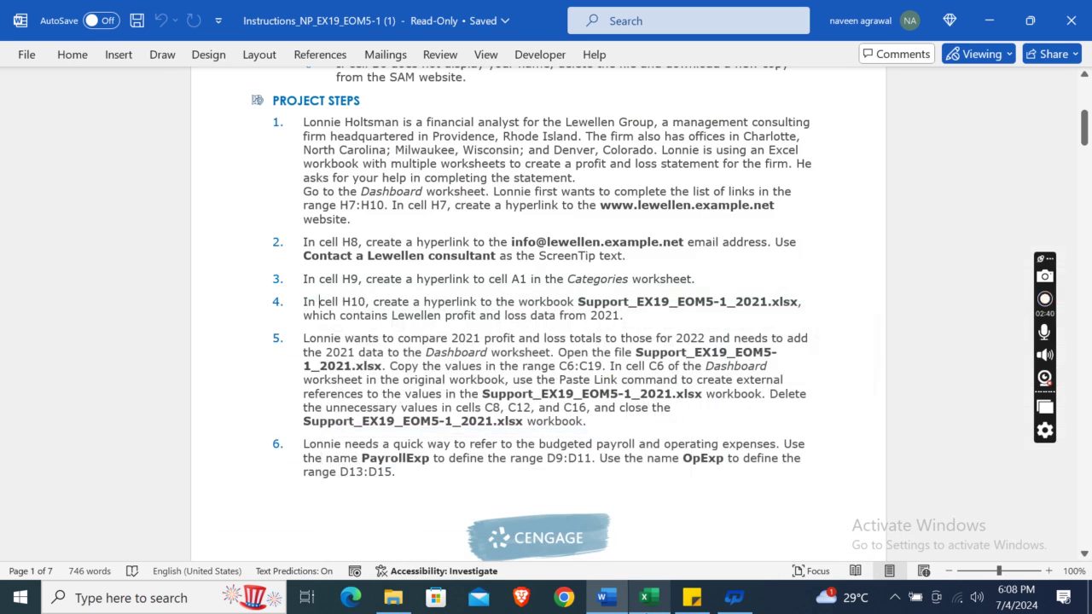
# In Excel, link Dashboard cell H9 to cell A1 of the Categories worksheet, checking the target against the Word instructions.
pyautogui.hotkey('alt', 'Tab')
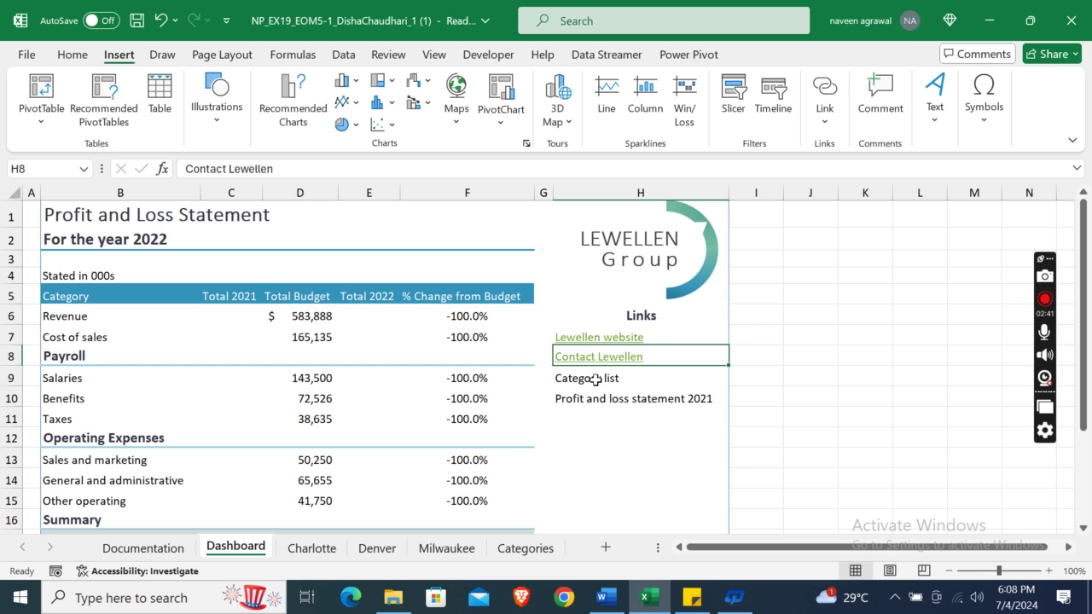
pyautogui.click(594, 379)
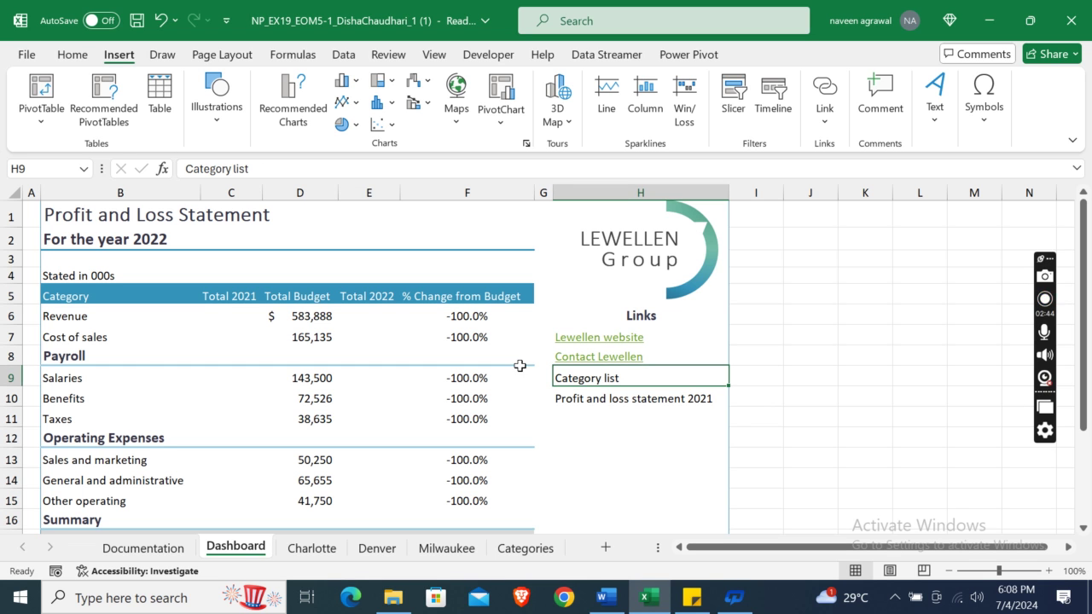
pyautogui.click(823, 126)
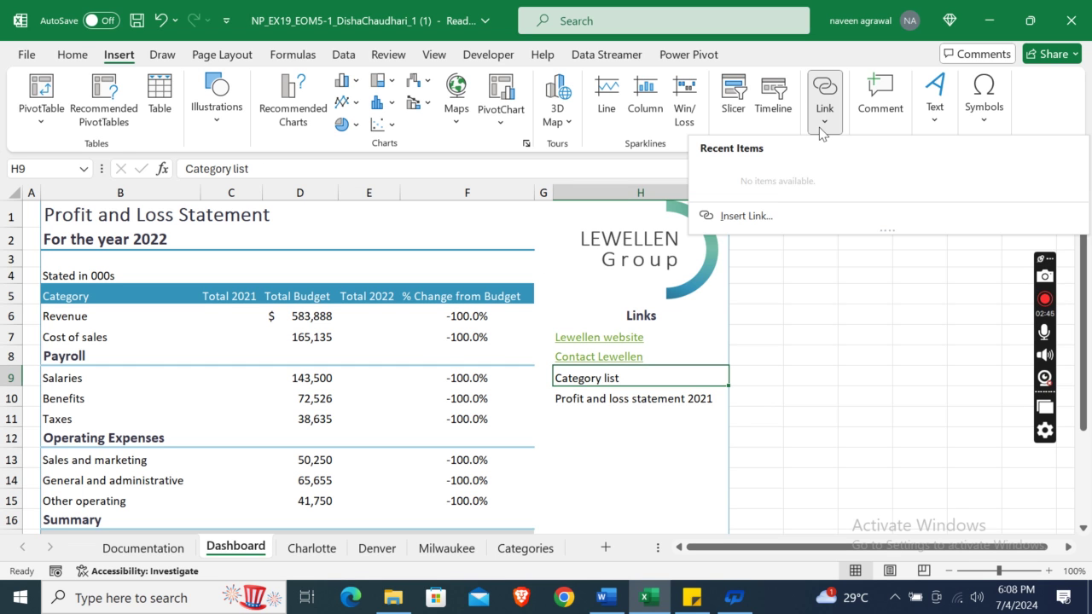
pyautogui.click(751, 214)
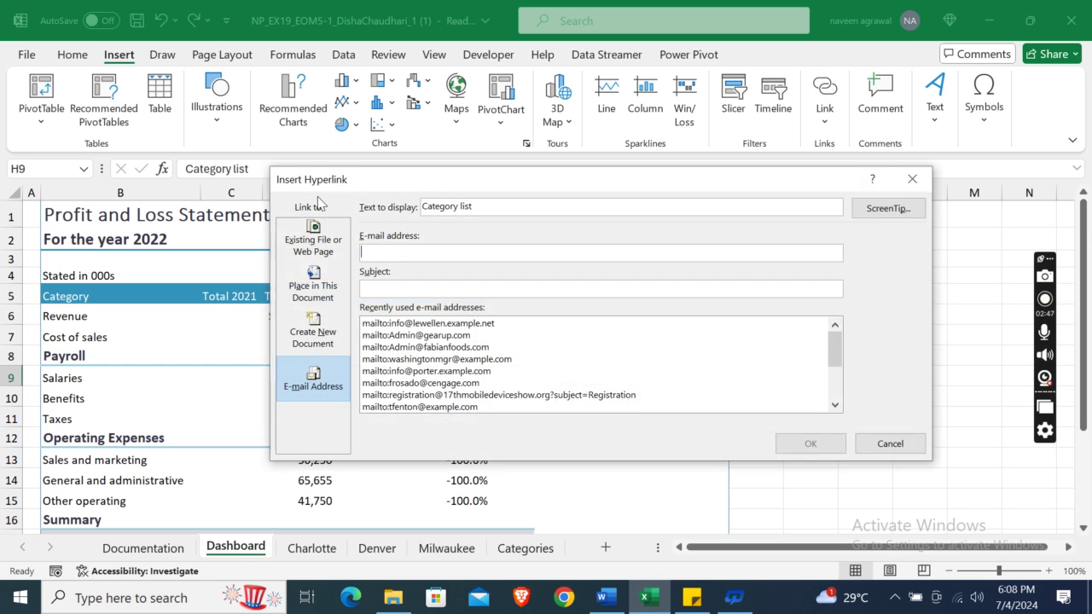
pyautogui.click(299, 273)
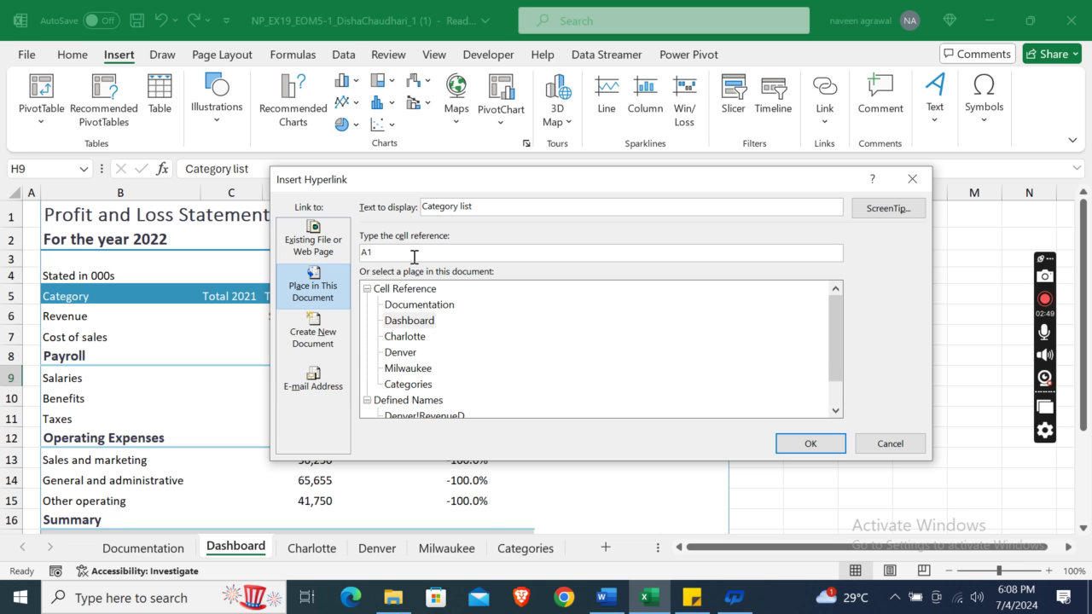
pyautogui.click(611, 595)
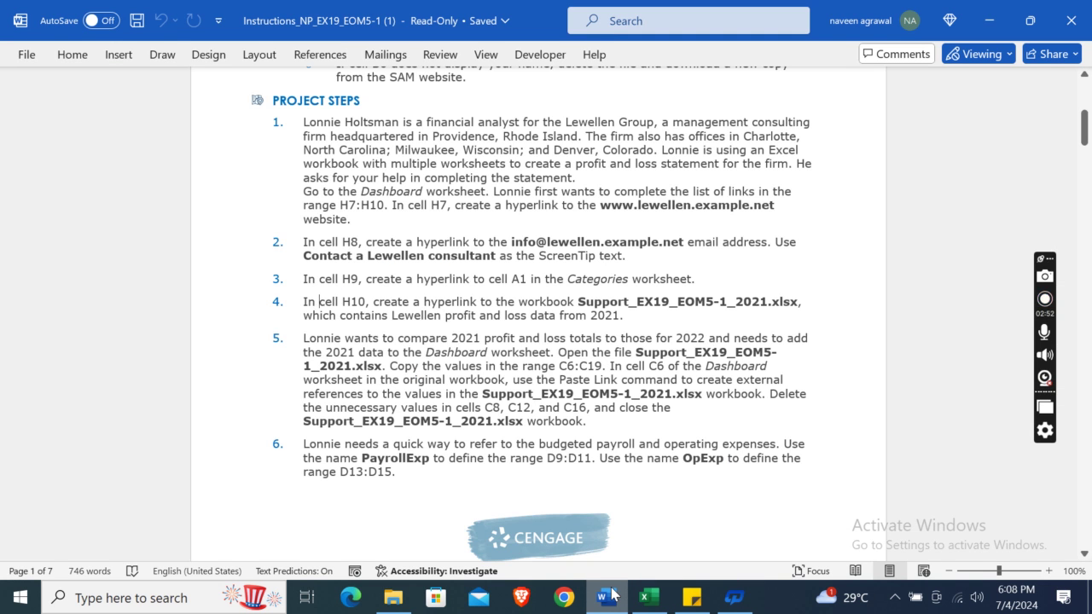
pyautogui.hotkey('alt', 'Tab')
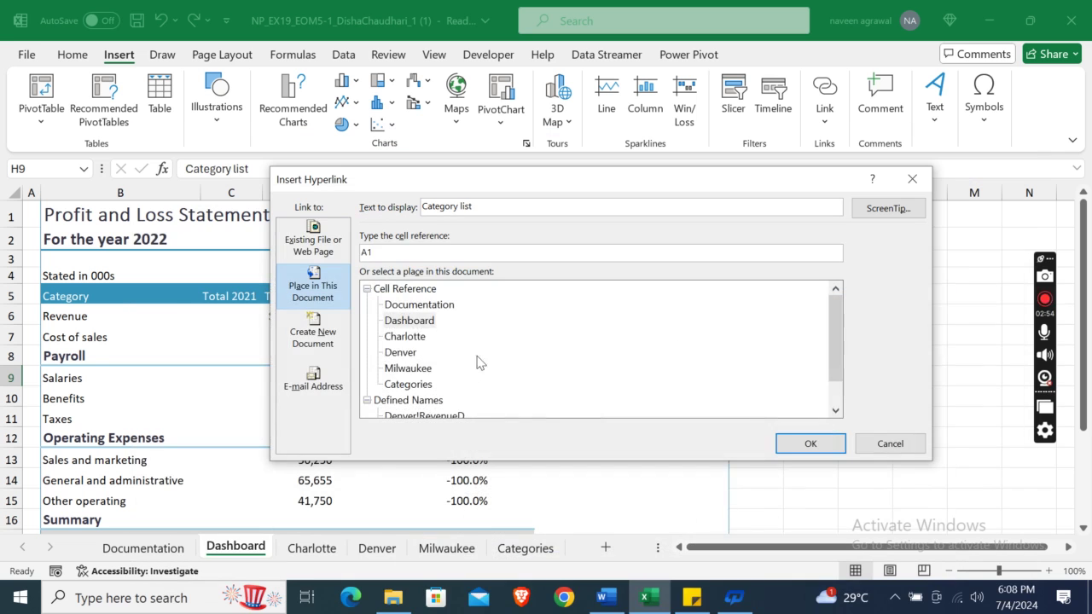
pyautogui.click(411, 385)
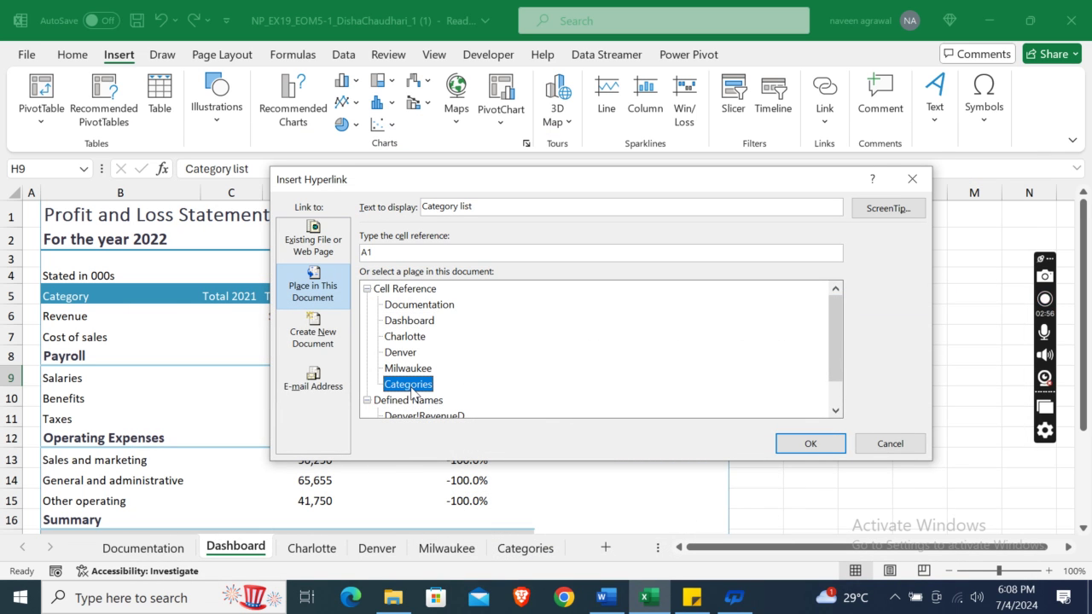
pyautogui.click(789, 447)
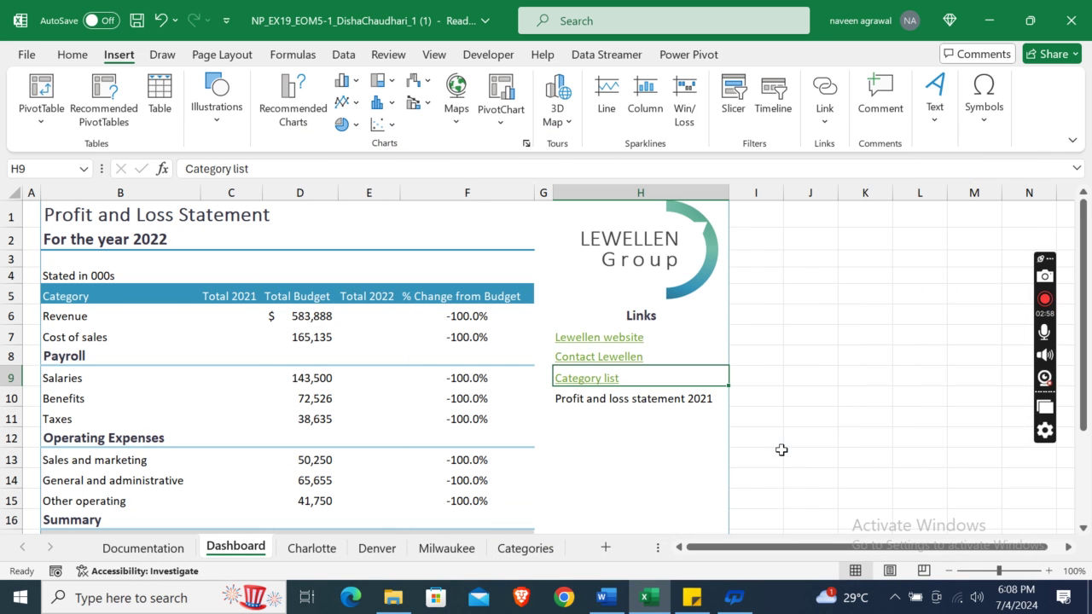
# Start a hyperlink to an existing file for Dashboard cell H10, checking the required workbook in the Word instructions.
pyautogui.click(604, 598)
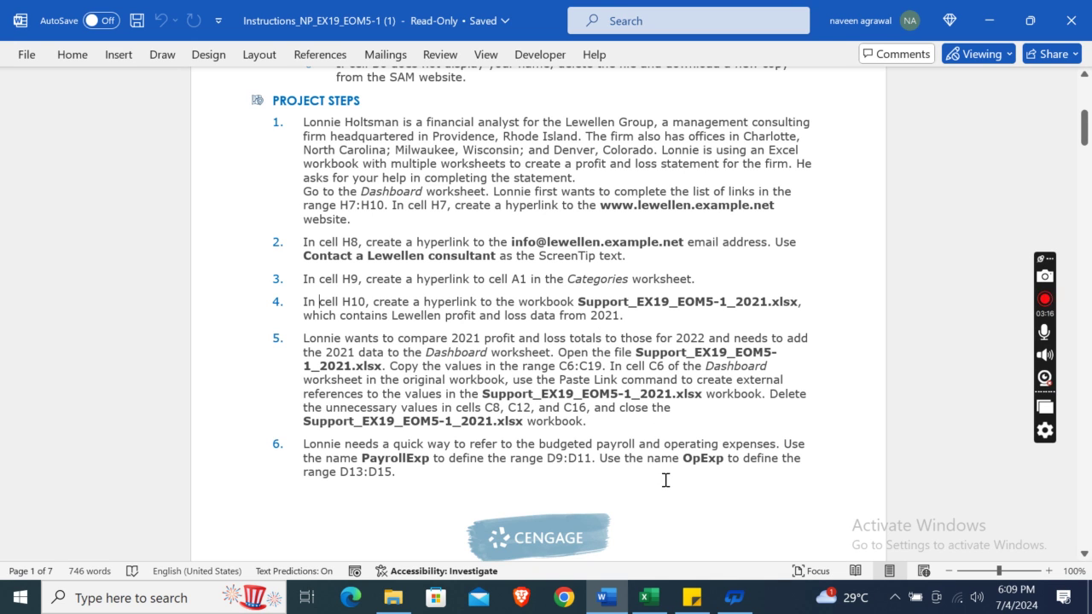
pyautogui.click(650, 597)
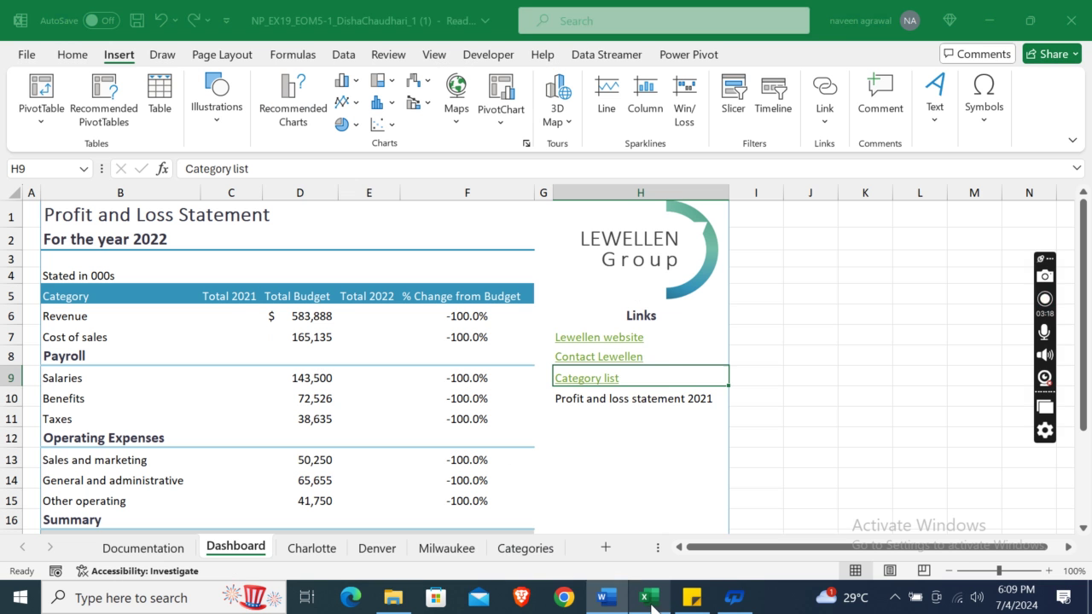
pyautogui.click(601, 401)
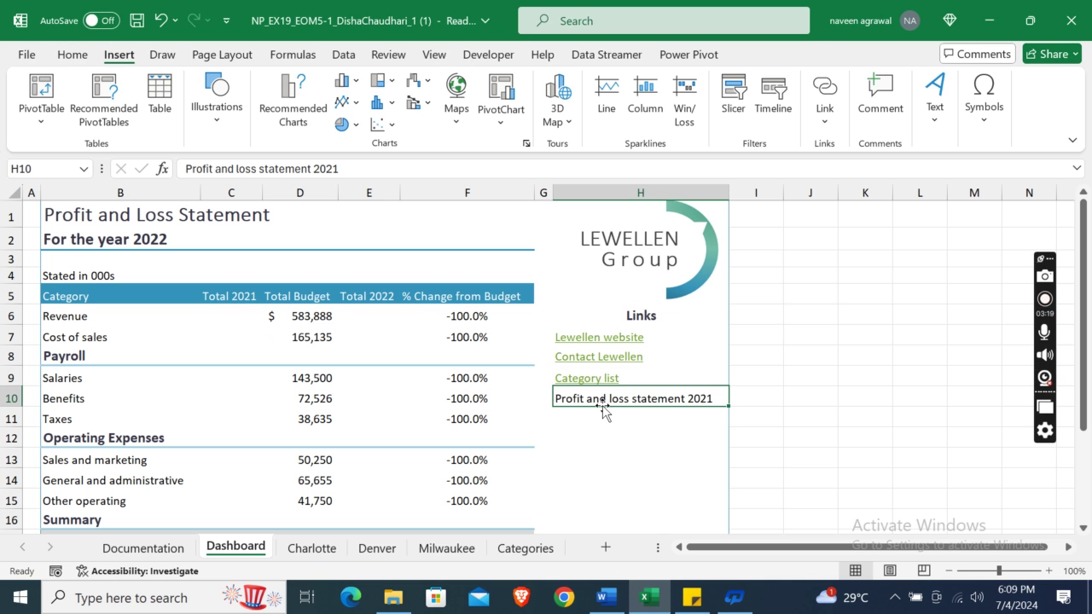
pyautogui.click(826, 121)
pyautogui.click(745, 216)
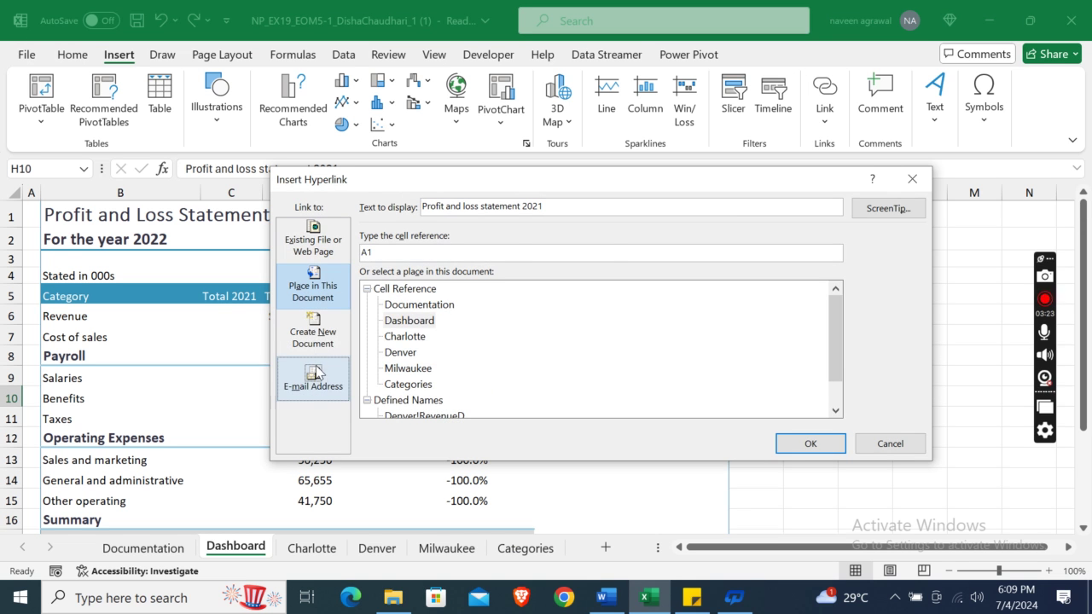
pyautogui.click(314, 252)
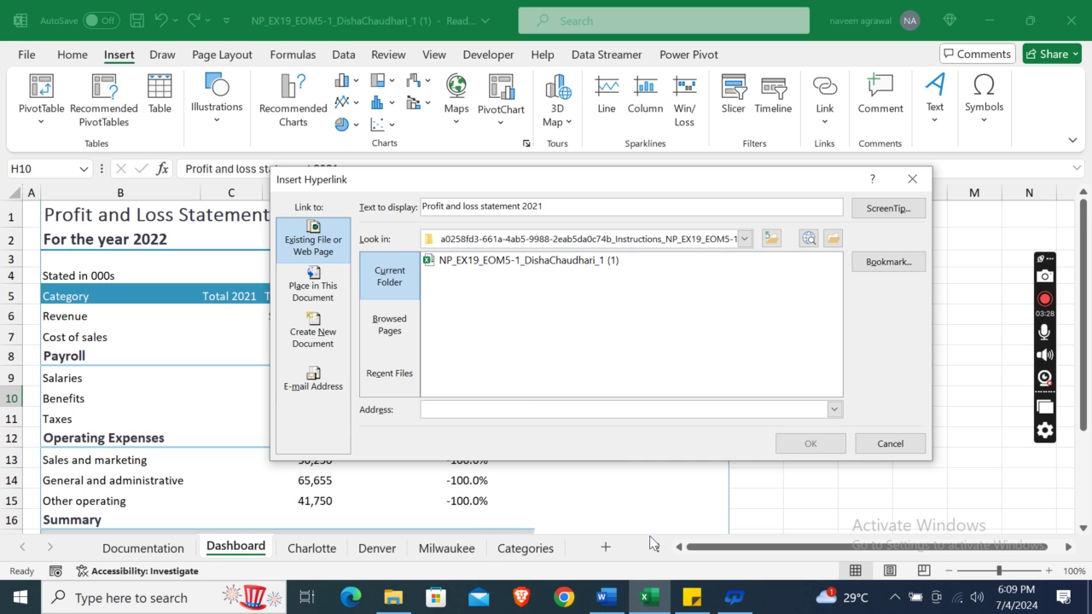
pyautogui.click(607, 600)
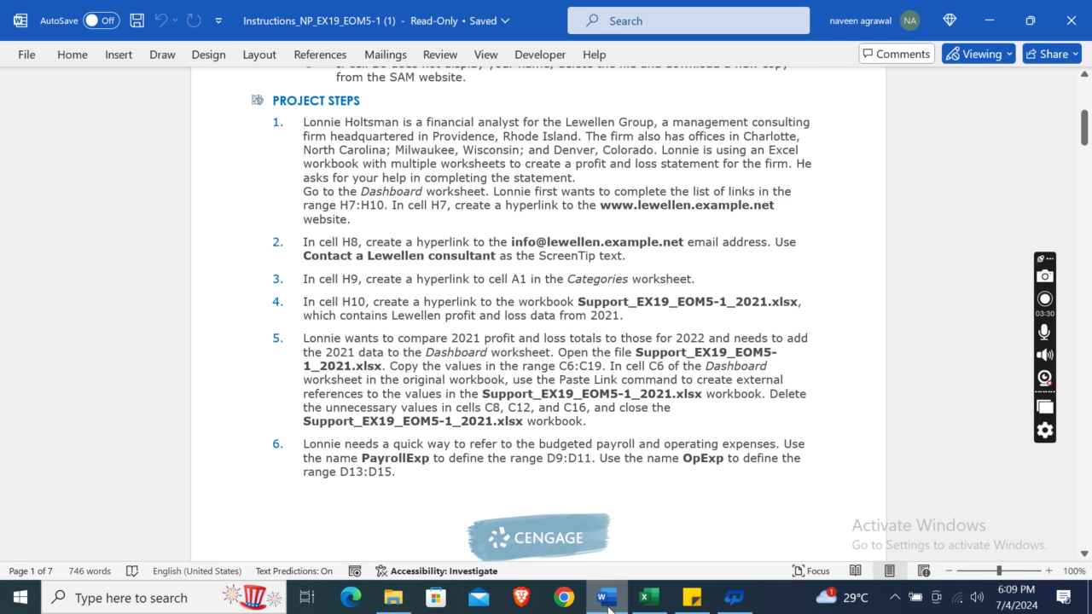
pyautogui.click(648, 599)
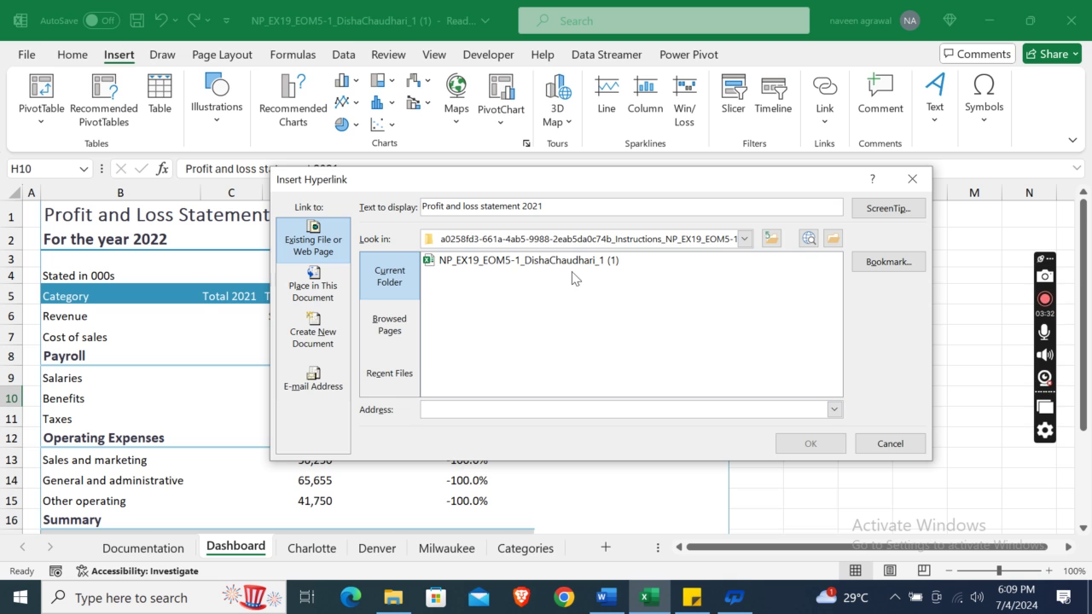
# Look in the Documents folder for the H10 link's workbook, and change the lookup location to Desktop.
pyautogui.click(746, 241)
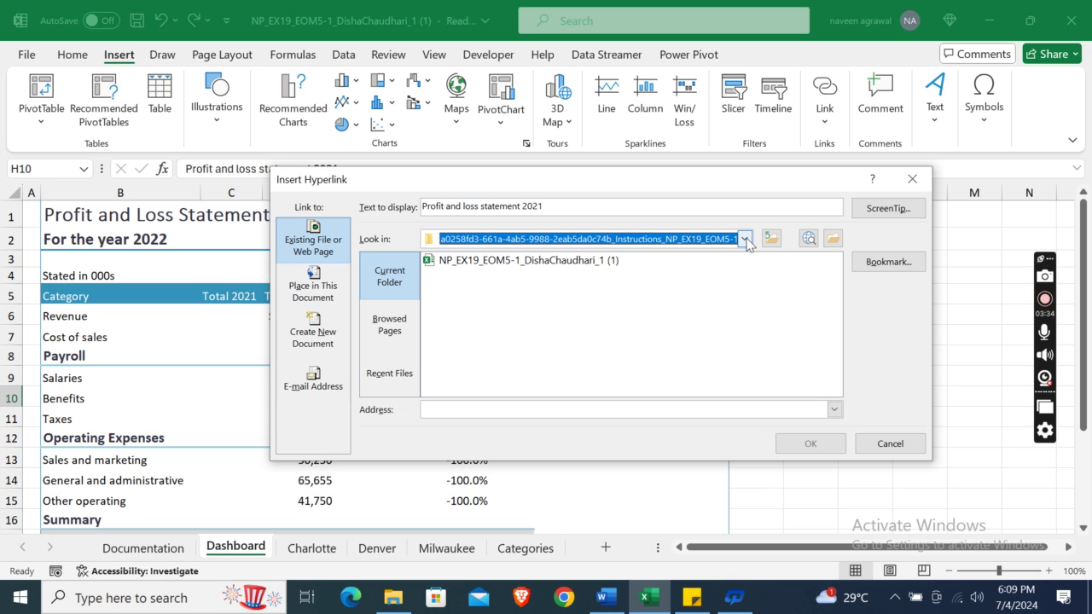
pyautogui.click(743, 240)
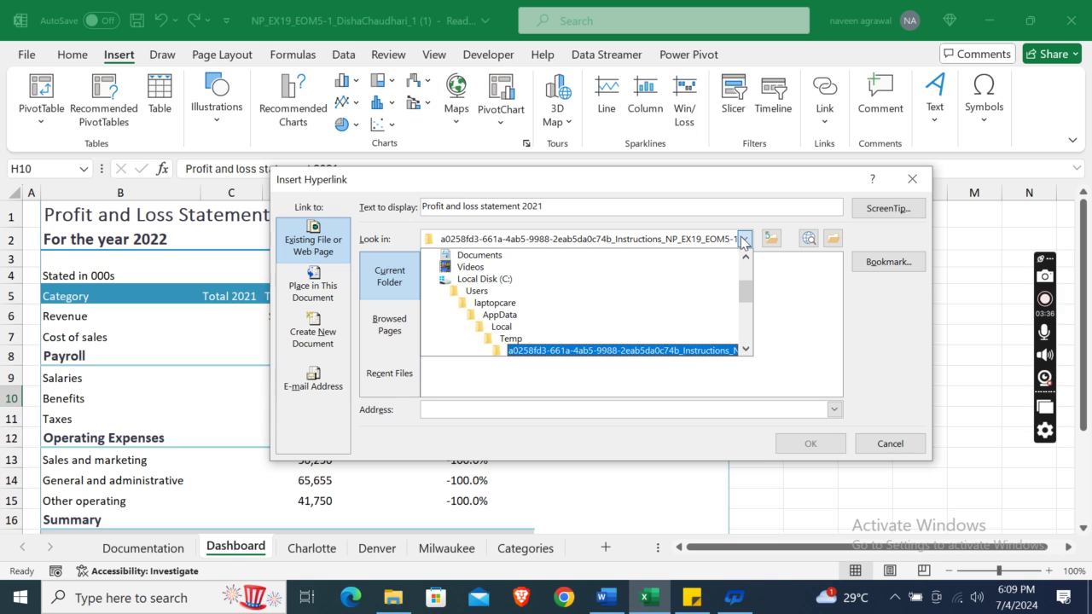
pyautogui.click(635, 256)
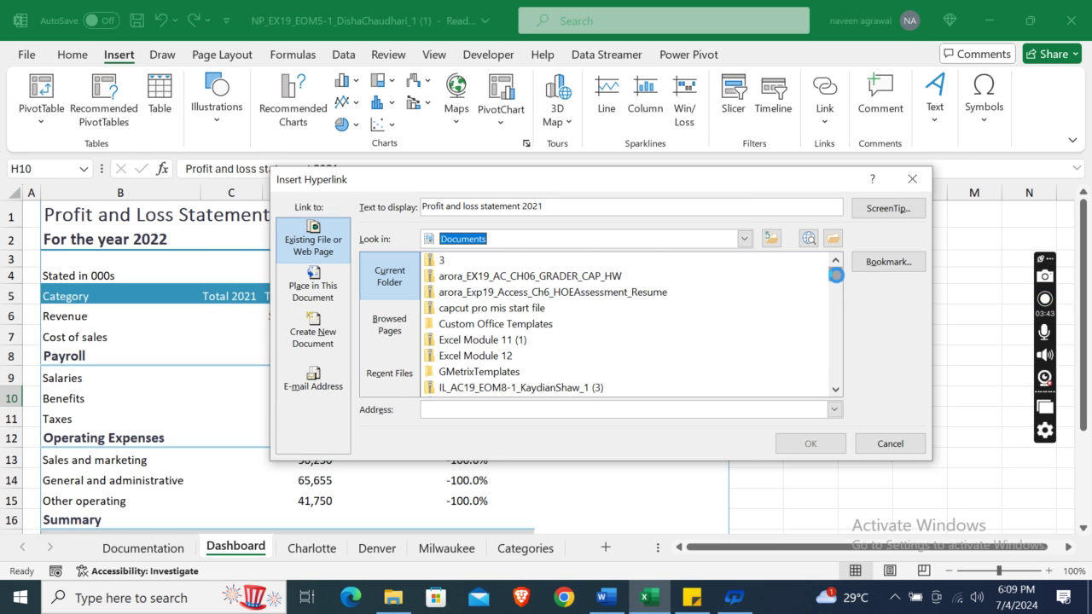
pyautogui.click(744, 239)
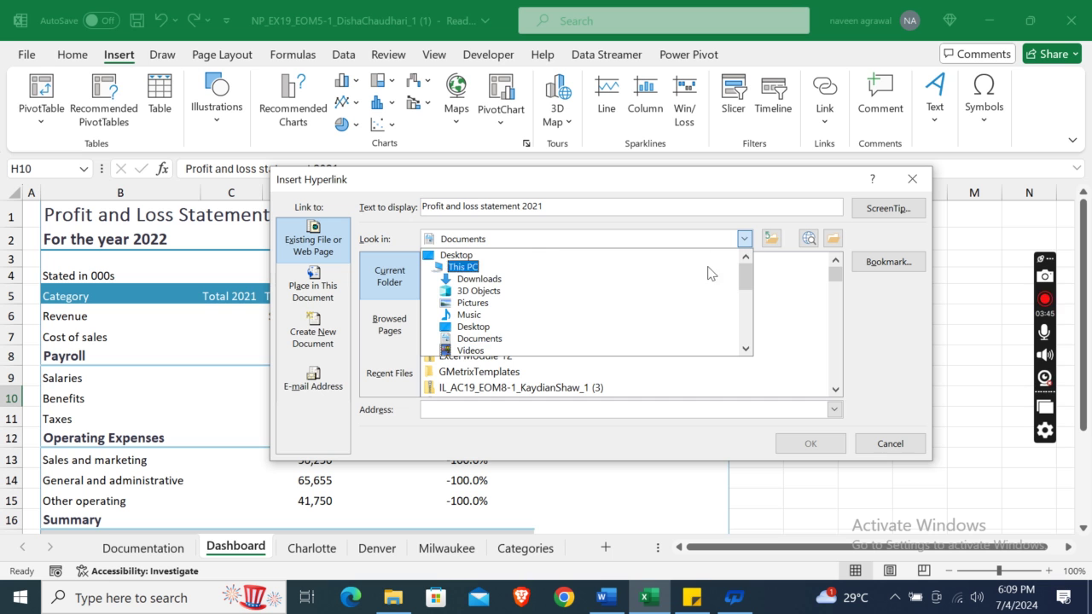
pyautogui.click(541, 255)
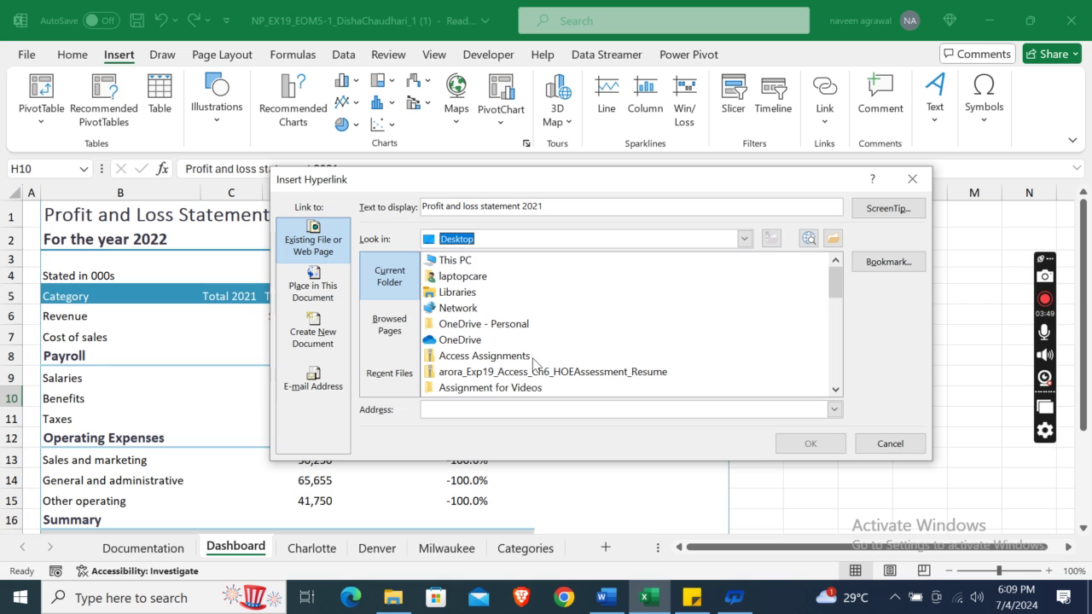
# Browse through Incomplete Assignments for Videos, Excel and Module 5, and open the Instructions_NP_EX19_EOM5-1 (1) archive.
pyautogui.click(835, 391)
pyautogui.click(836, 392)
pyautogui.click(835, 391)
pyautogui.click(835, 391)
pyautogui.click(835, 391)
pyautogui.doubleClick(561, 339)
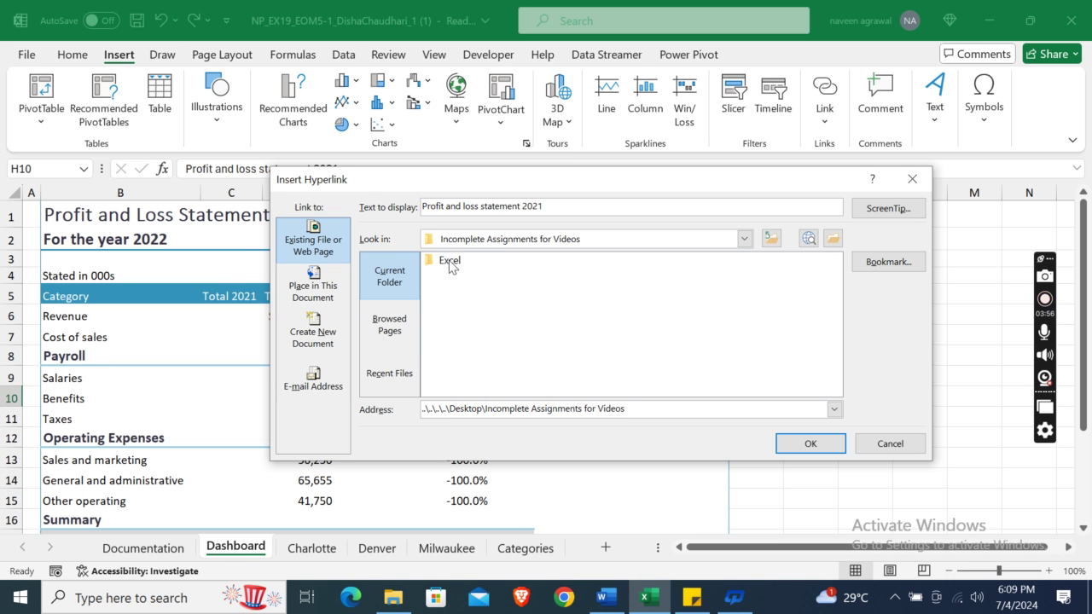
pyautogui.doubleClick(454, 263)
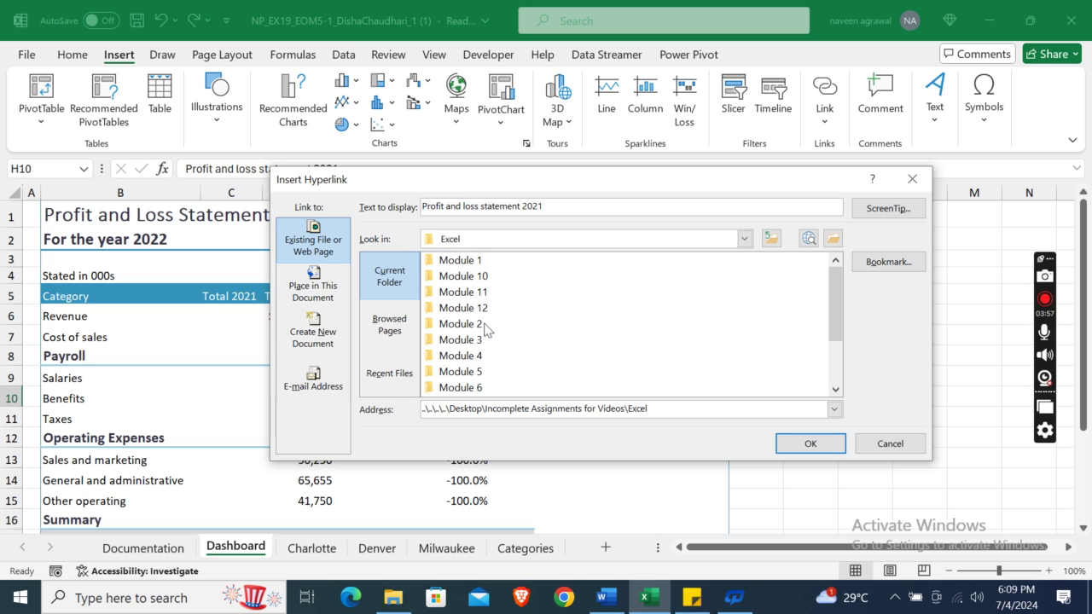
pyautogui.moveTo(838, 310); pyautogui.dragTo(837, 349)
pyautogui.click(476, 294)
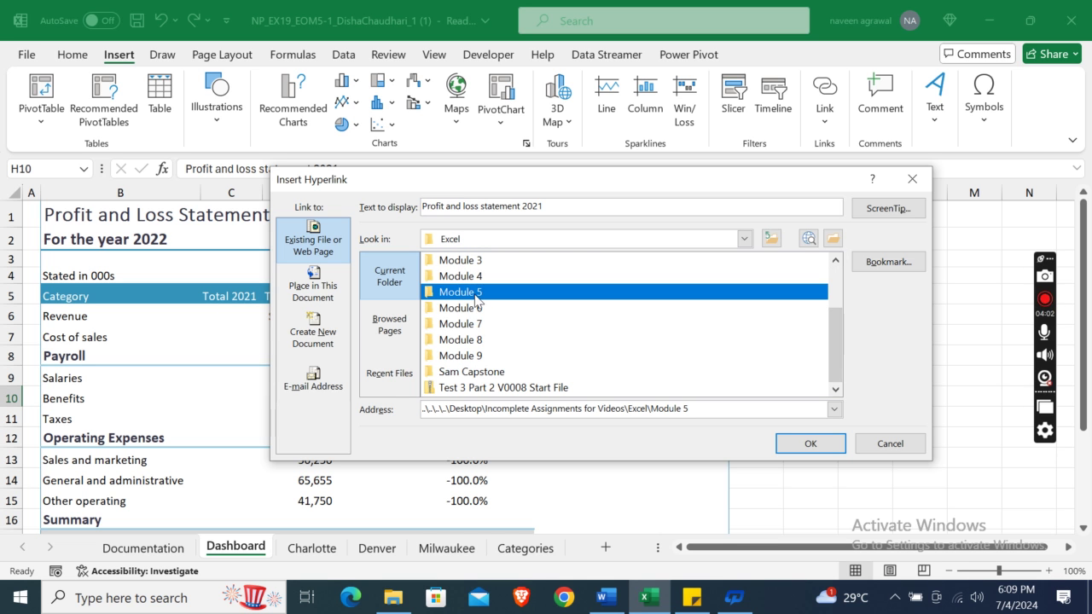
pyautogui.doubleClick(476, 295)
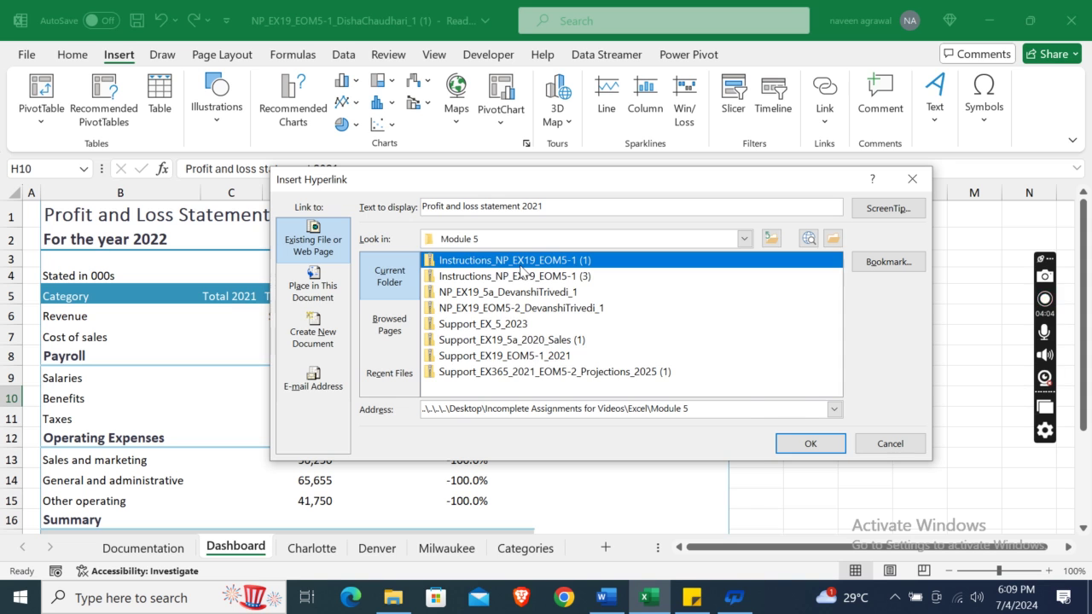
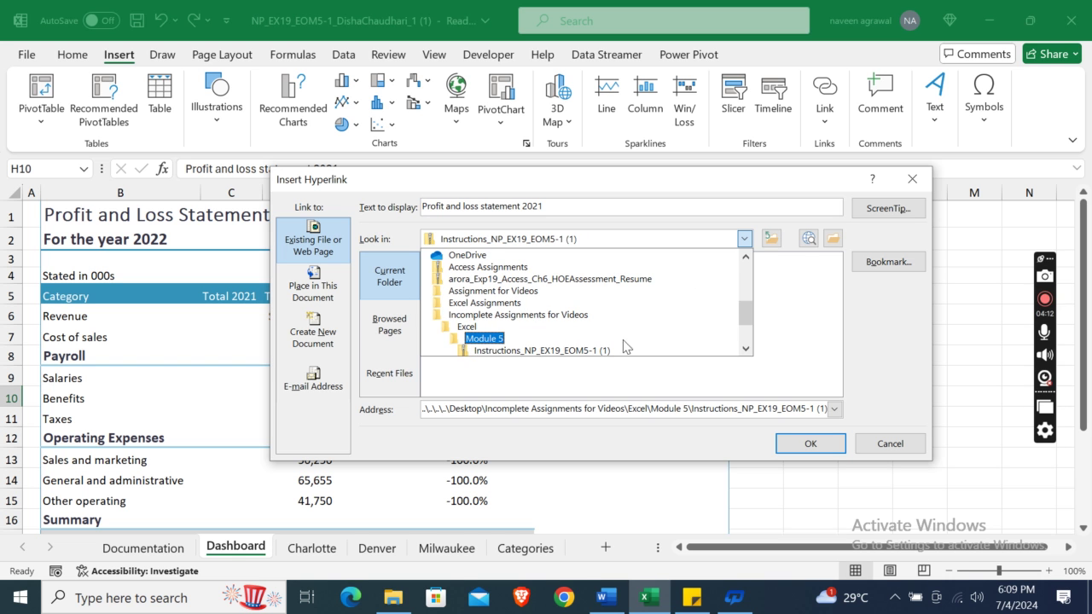
# Change the H10 hyperlink's lookup location to the Downloads folder.
pyautogui.click(745, 349)
pyautogui.click(745, 349)
pyautogui.click(745, 349)
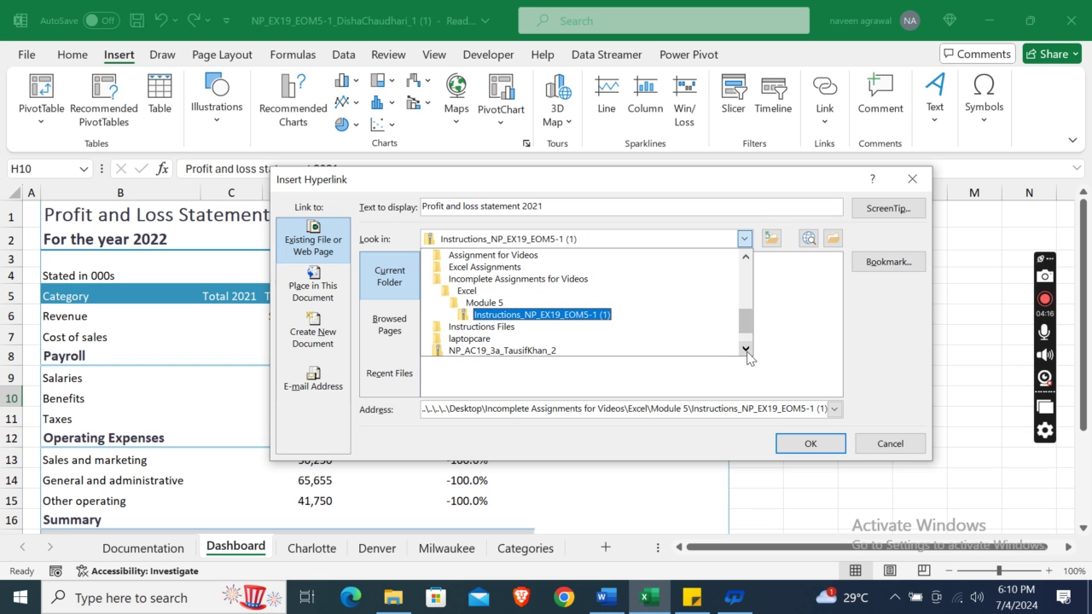
pyautogui.click(596, 316)
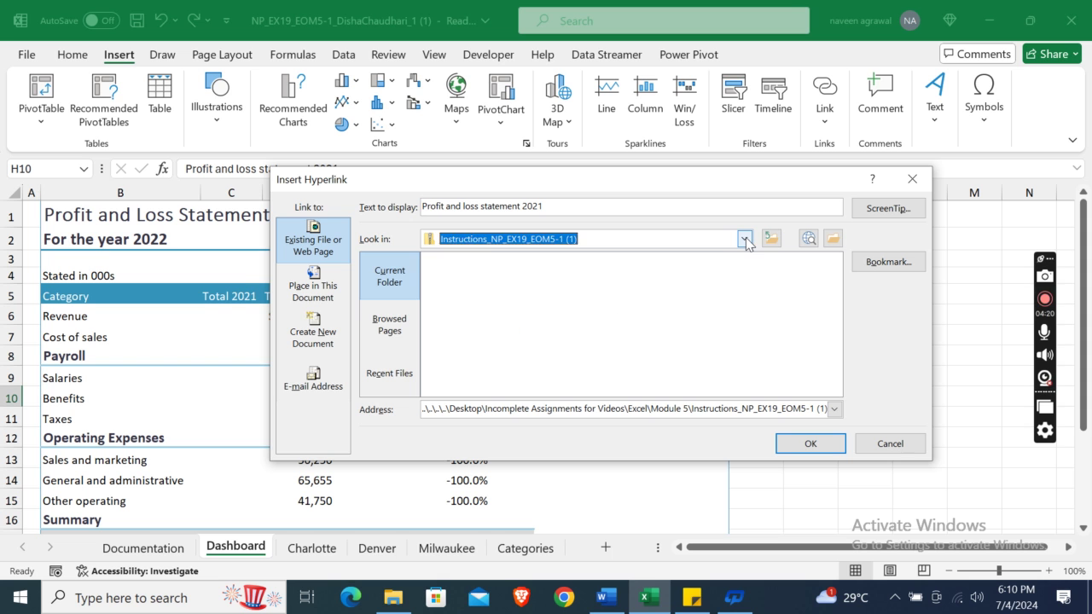
pyautogui.click(745, 241)
pyautogui.moveTo(747, 323); pyautogui.dragTo(766, 229)
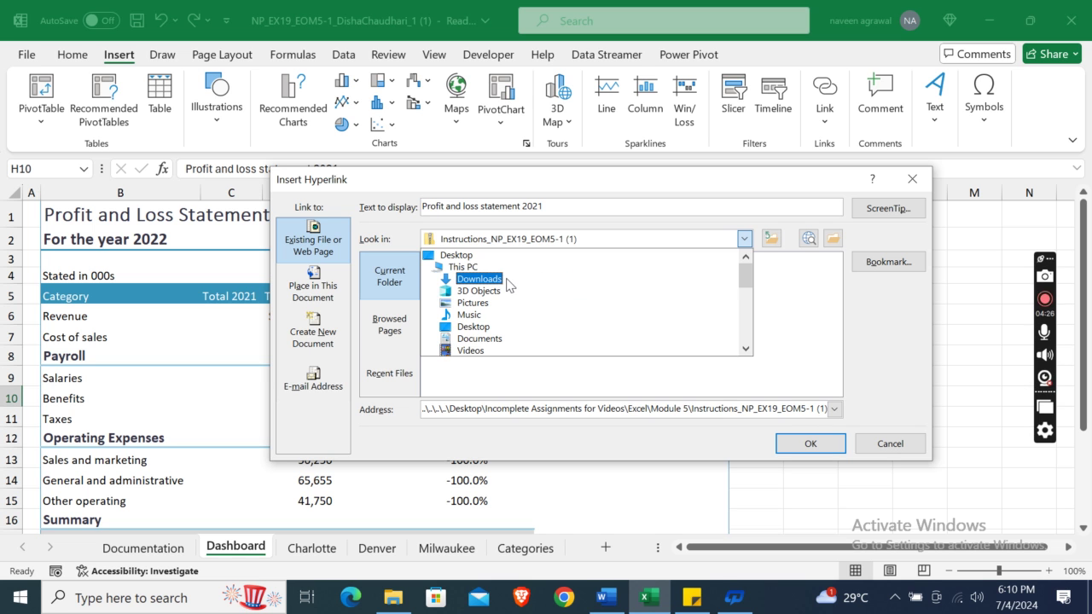
pyautogui.click(478, 279)
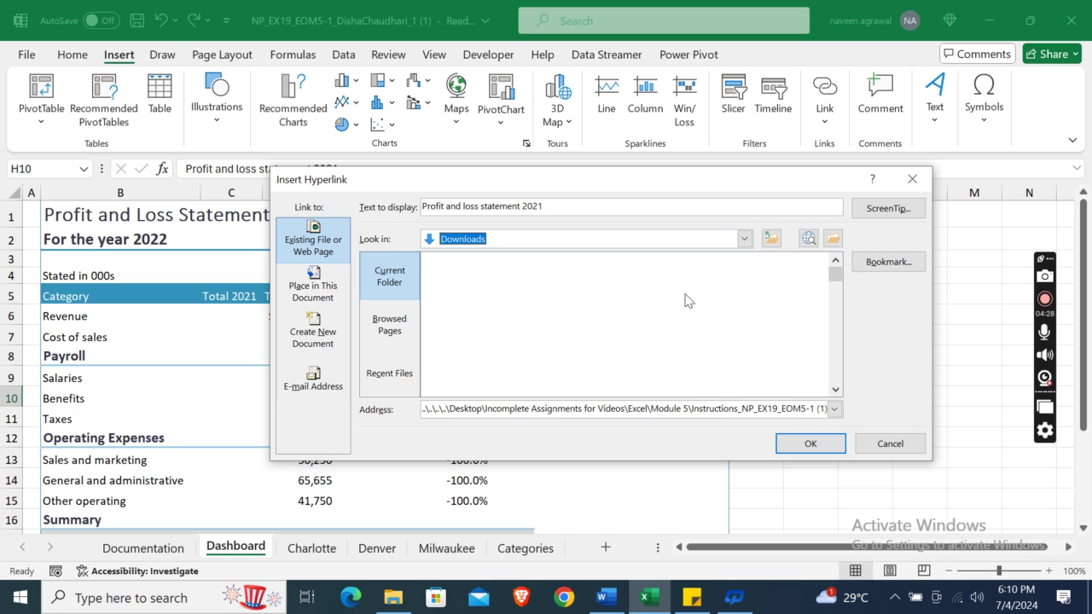
# Restart the hyperlink for Dashboard cell H10 as a link to an existing file in the Downloads folder.
pyautogui.click(606, 597)
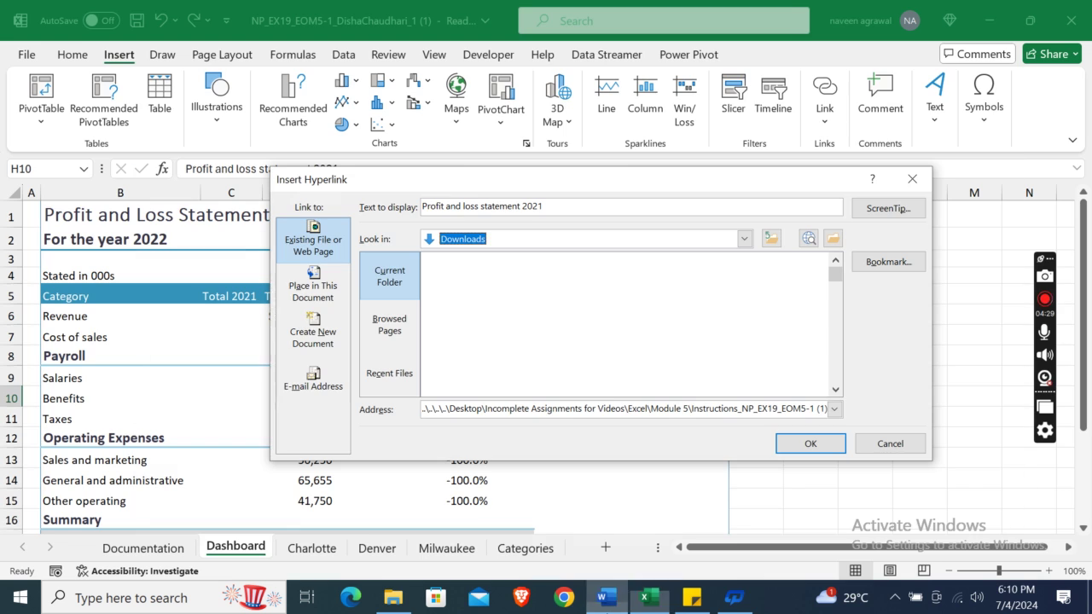
pyautogui.hotkey('alt', 'Tab')
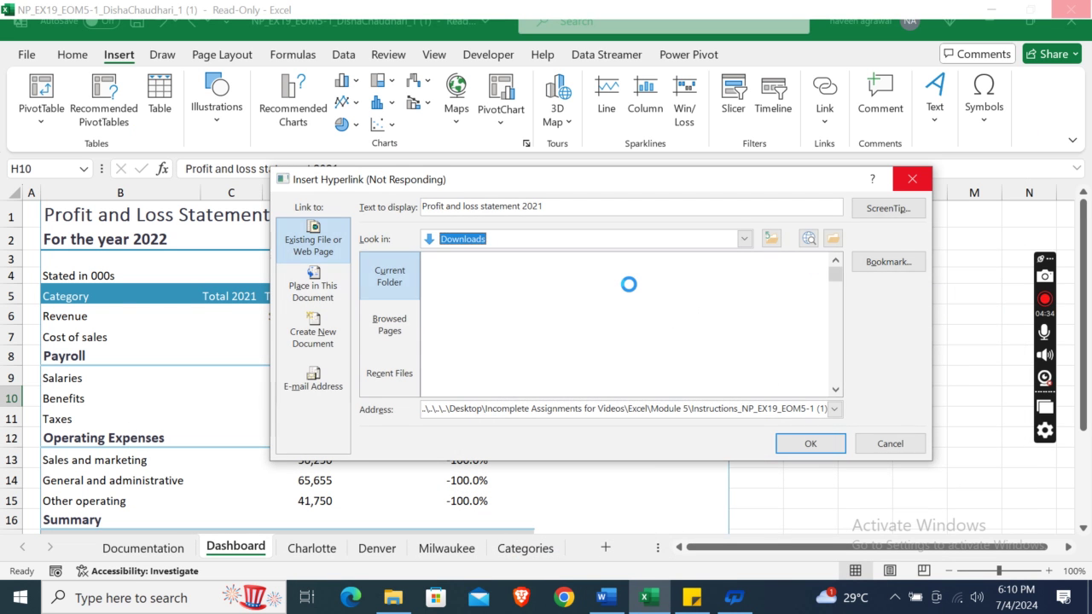
pyautogui.press('Escape')
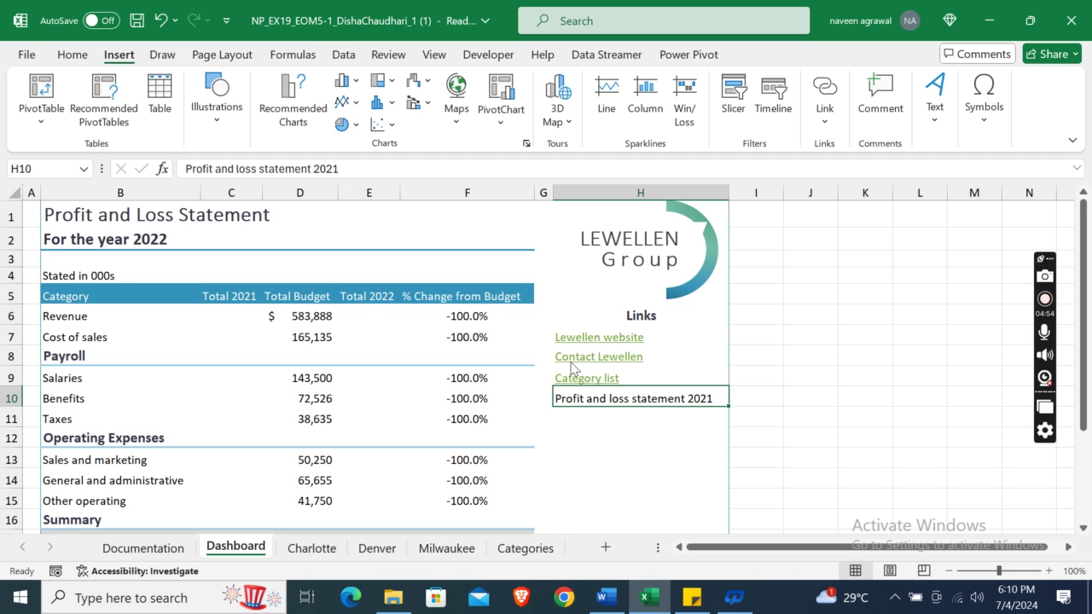
pyautogui.click(650, 600)
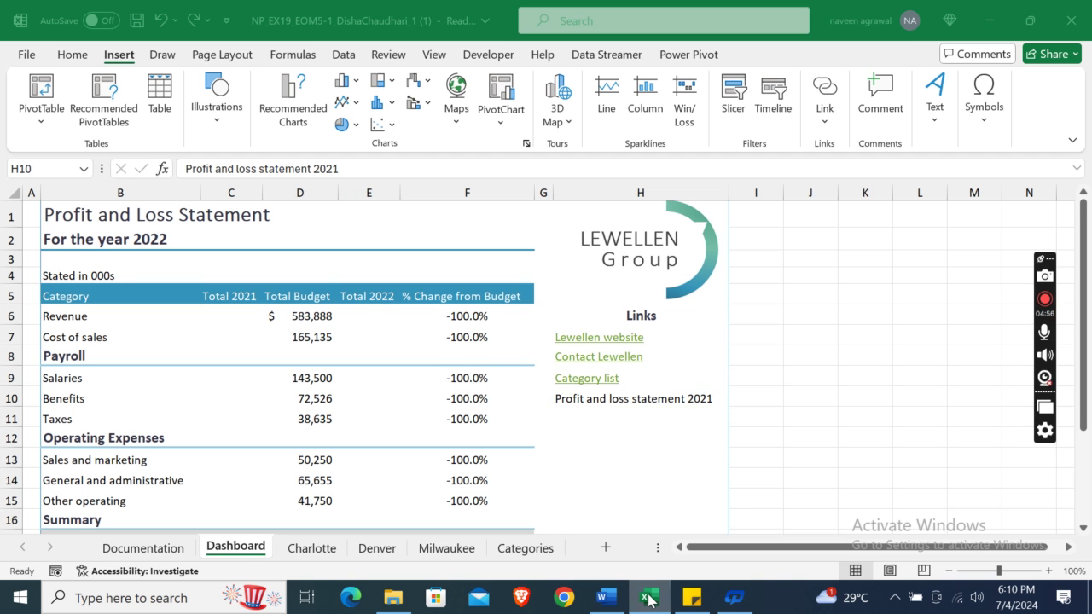
pyautogui.hotkey('ctrl', 'k')
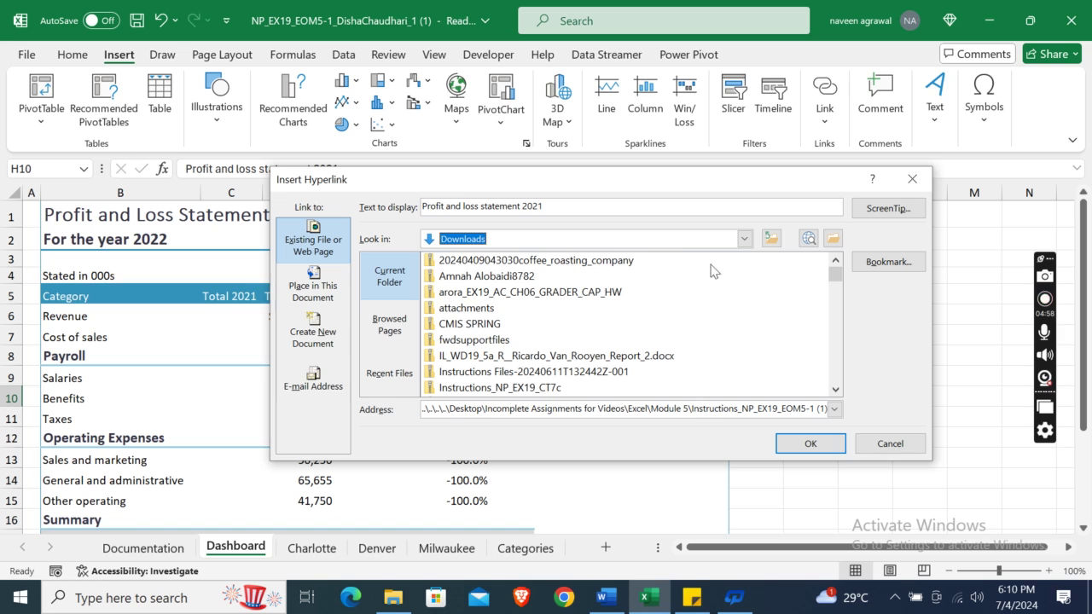
# Look through the files in the Downloads folder for the Support_EX19_EOM5-1_2021 workbook.
pyautogui.moveTo(838, 280); pyautogui.dragTo(839, 360)
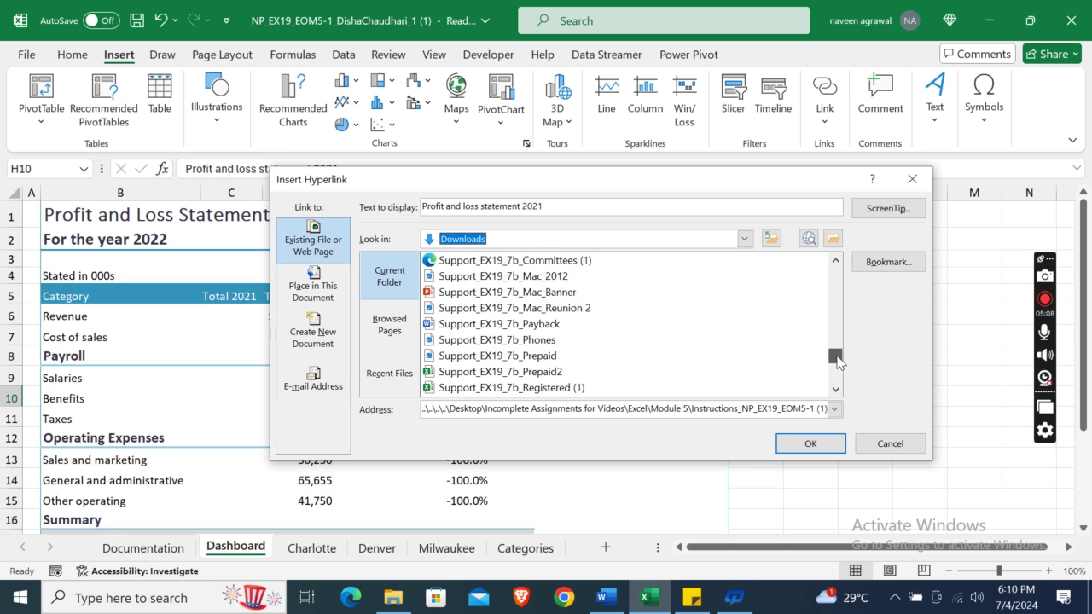
pyautogui.moveTo(837, 362); pyautogui.dragTo(836, 363)
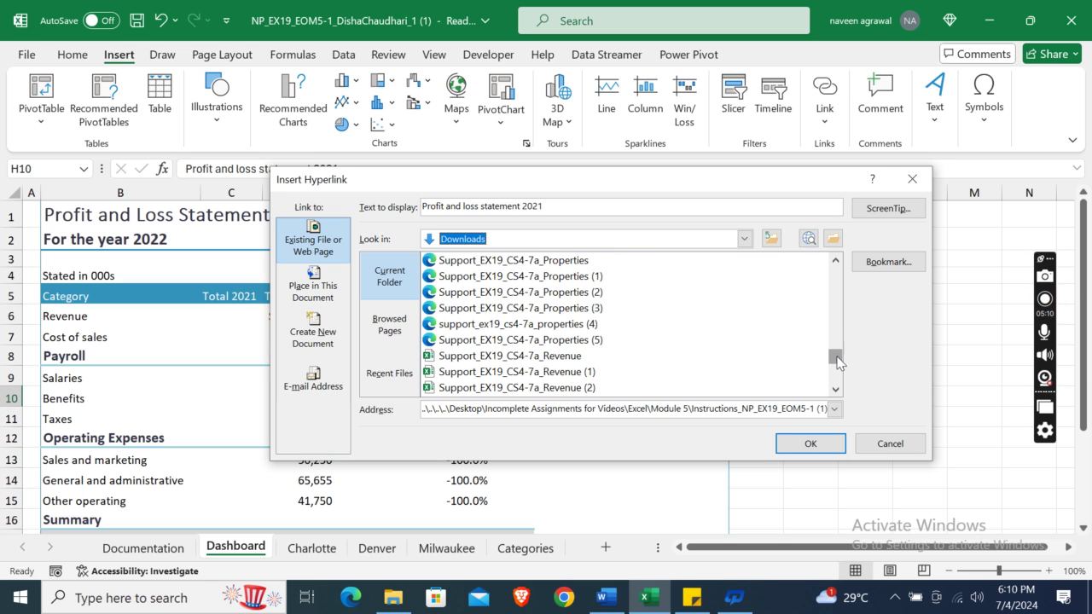
pyautogui.click(836, 262)
pyautogui.click(836, 261)
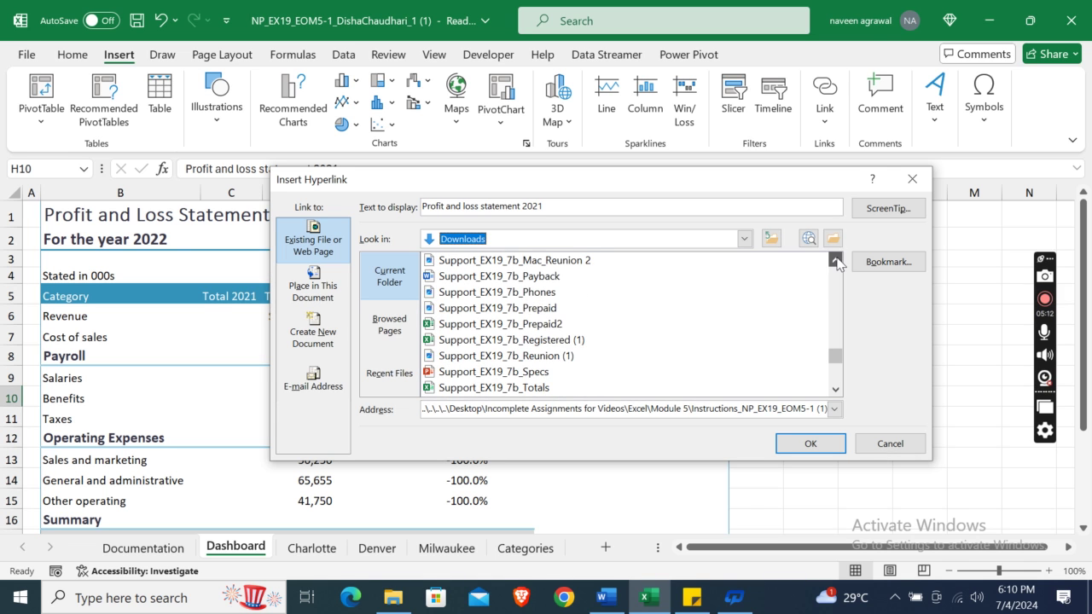
pyautogui.click(836, 262)
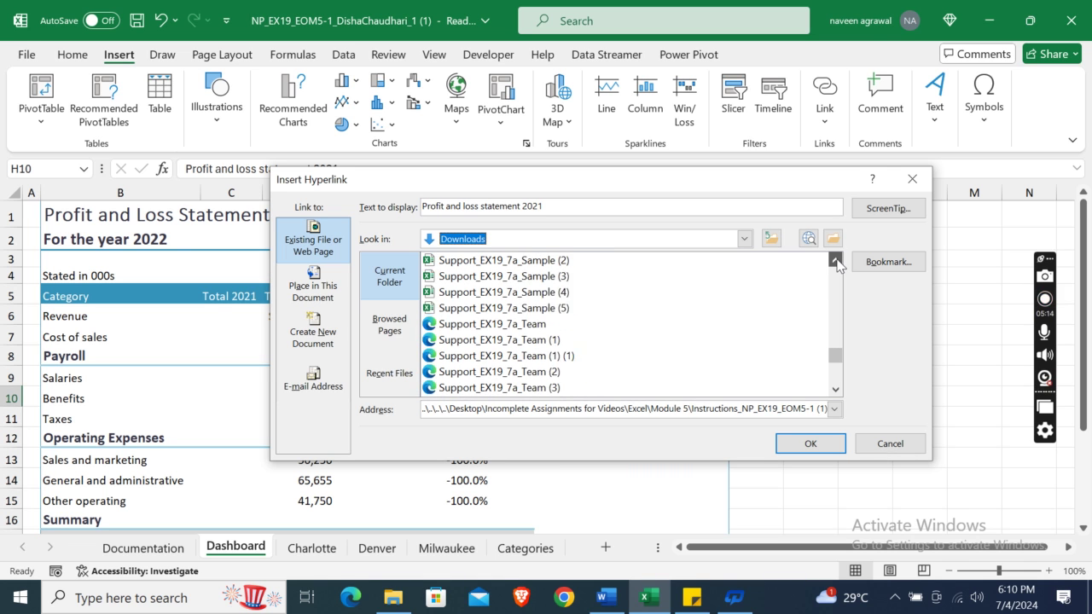
pyautogui.click(836, 390)
pyautogui.click(835, 390)
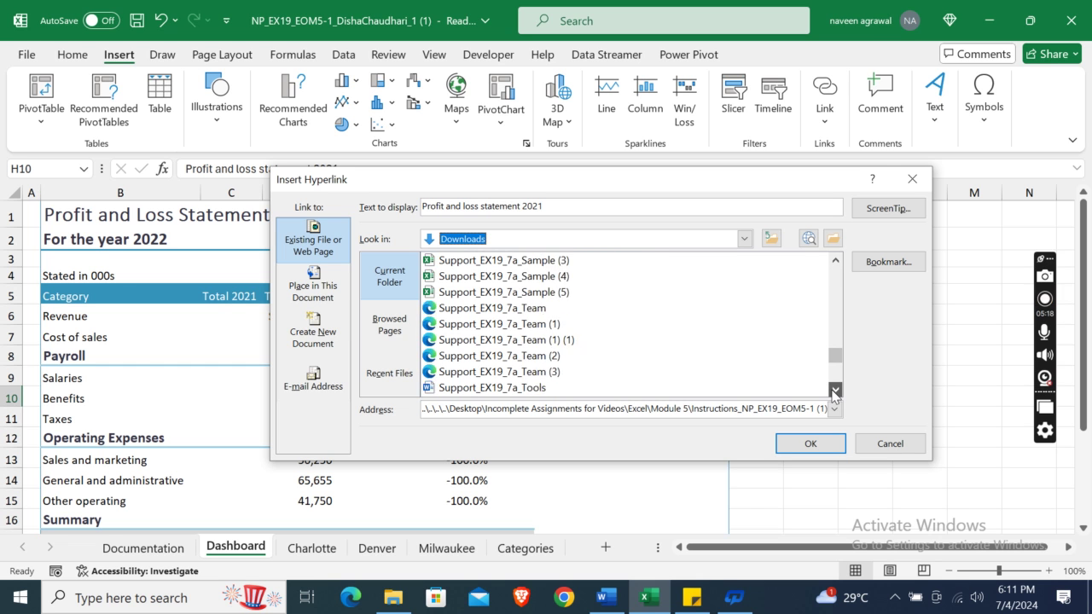
pyautogui.click(835, 390)
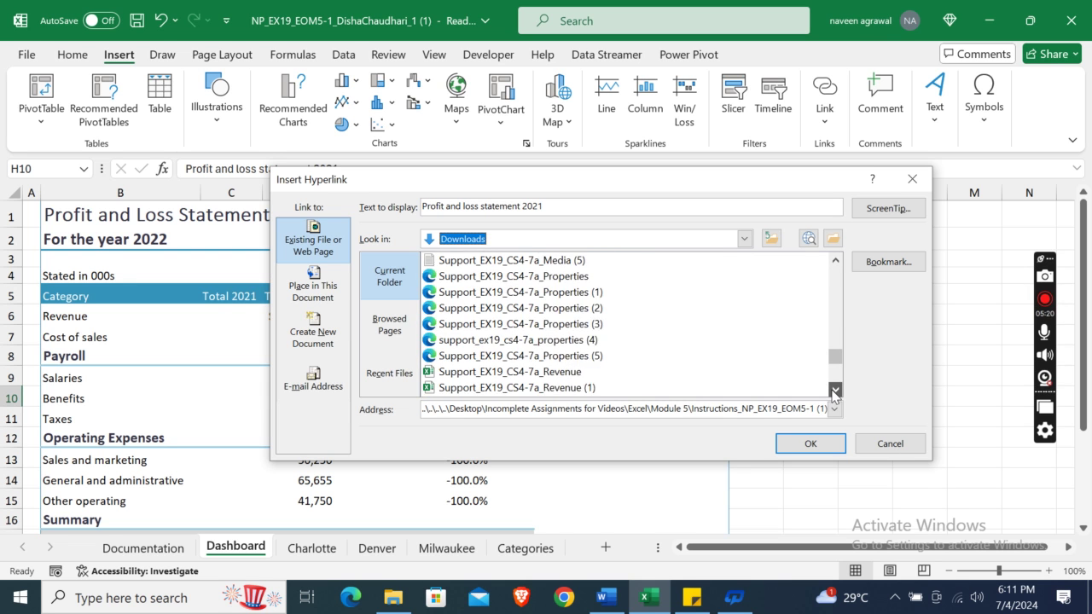
pyautogui.click(836, 390)
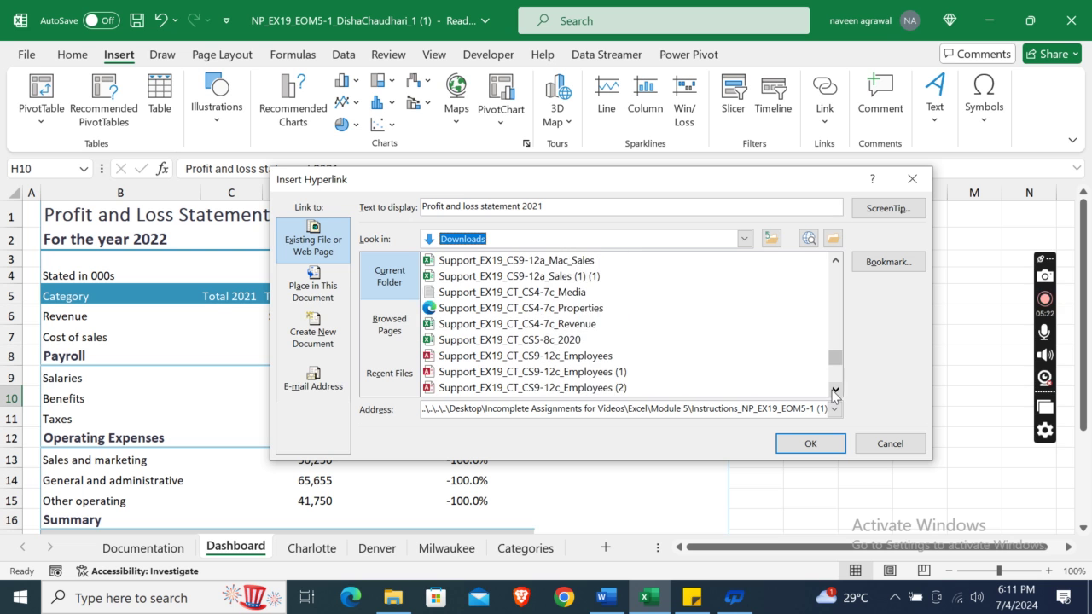
pyautogui.click(836, 390)
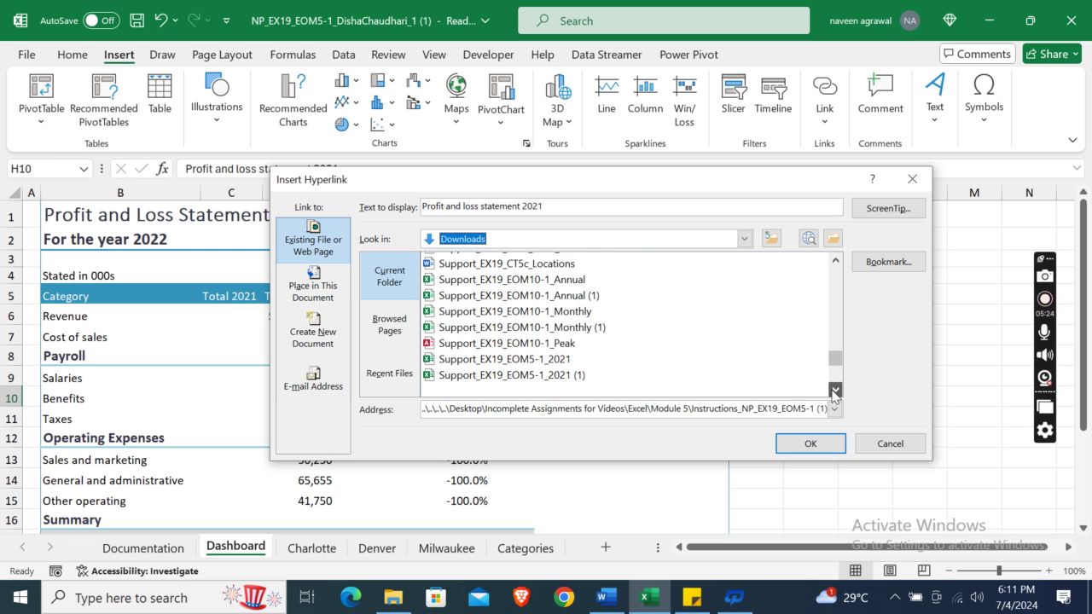
pyautogui.click(835, 390)
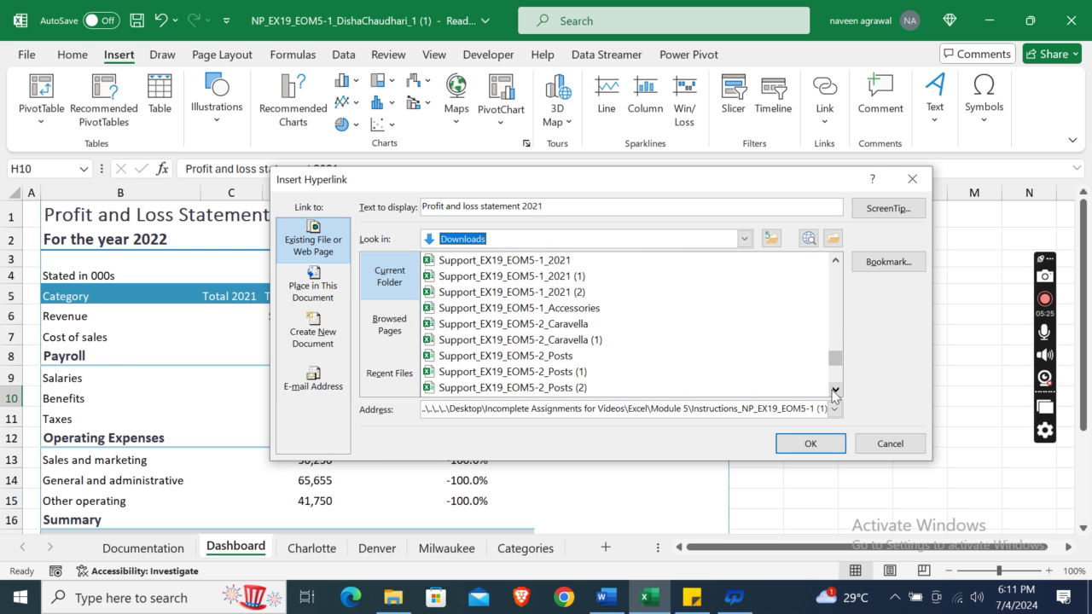
# Select Support_EX19_EOM5-1_Accessories as the link target and check it against the workbook name in the Word instructions.
pyautogui.click(531, 312)
pyautogui.click(609, 601)
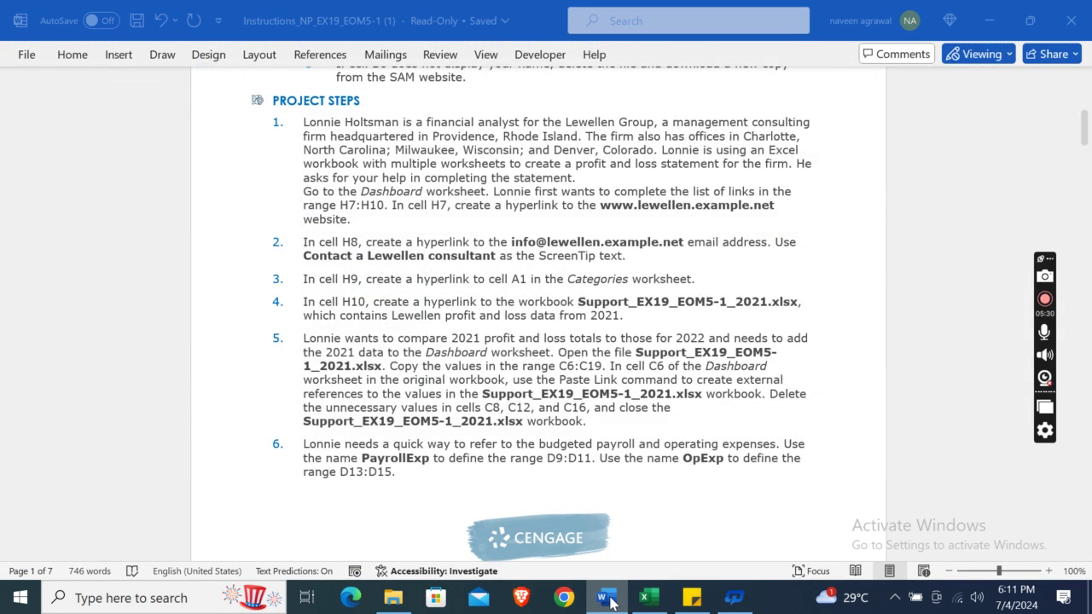
pyautogui.click(649, 598)
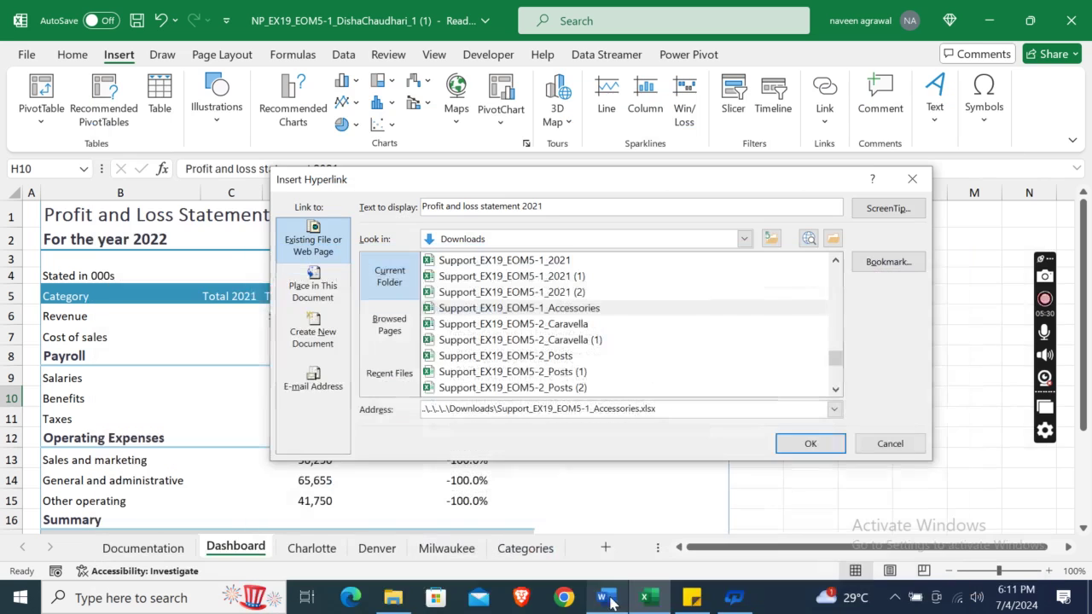
# Recheck the required workbook name in the instructions and link cell H10 to Support_EX19_EOM5-1_2021 in the Downloads folder.
pyautogui.click(836, 389)
pyautogui.click(836, 389)
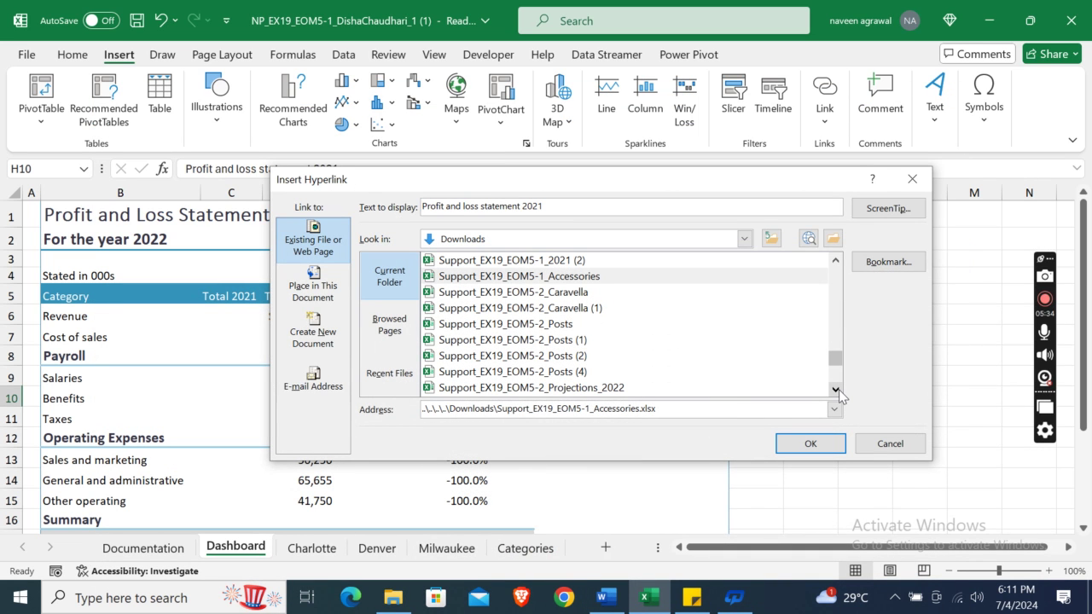
pyautogui.click(836, 261)
pyautogui.click(836, 260)
pyautogui.click(836, 260)
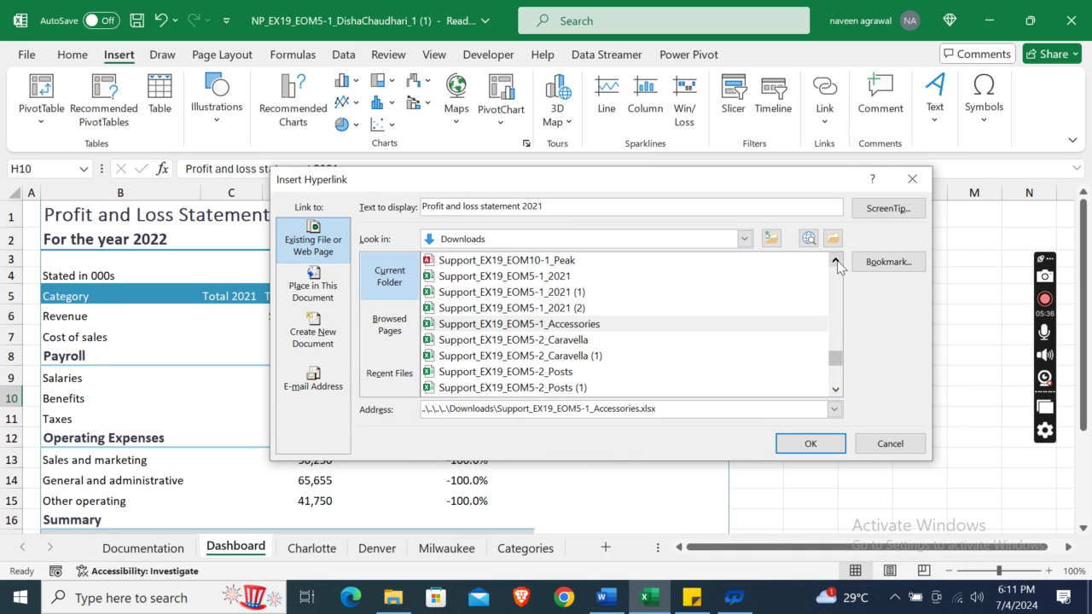
pyautogui.click(609, 599)
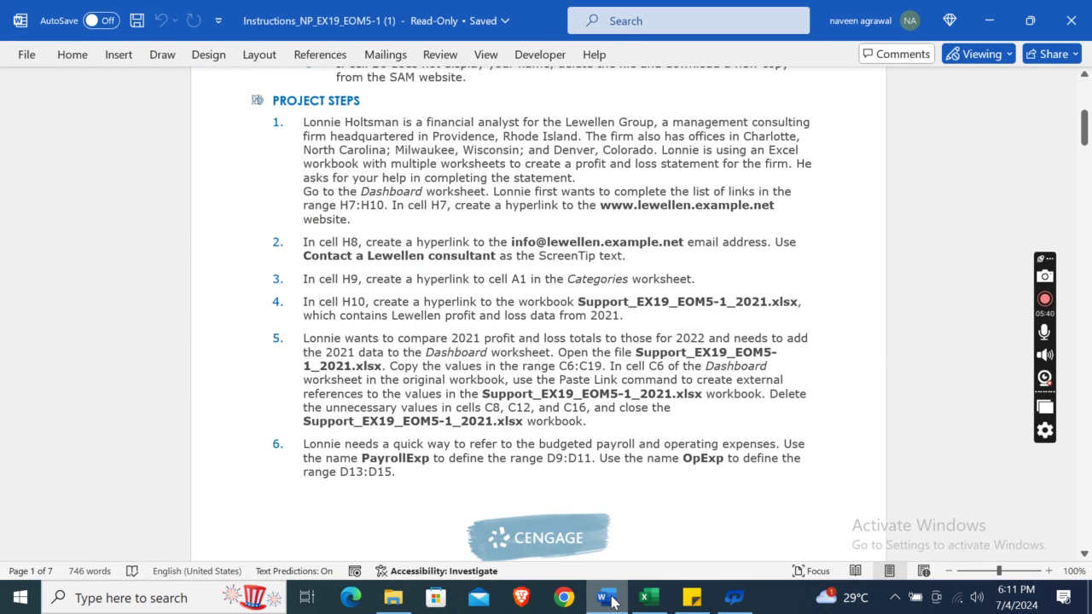
pyautogui.click(610, 599)
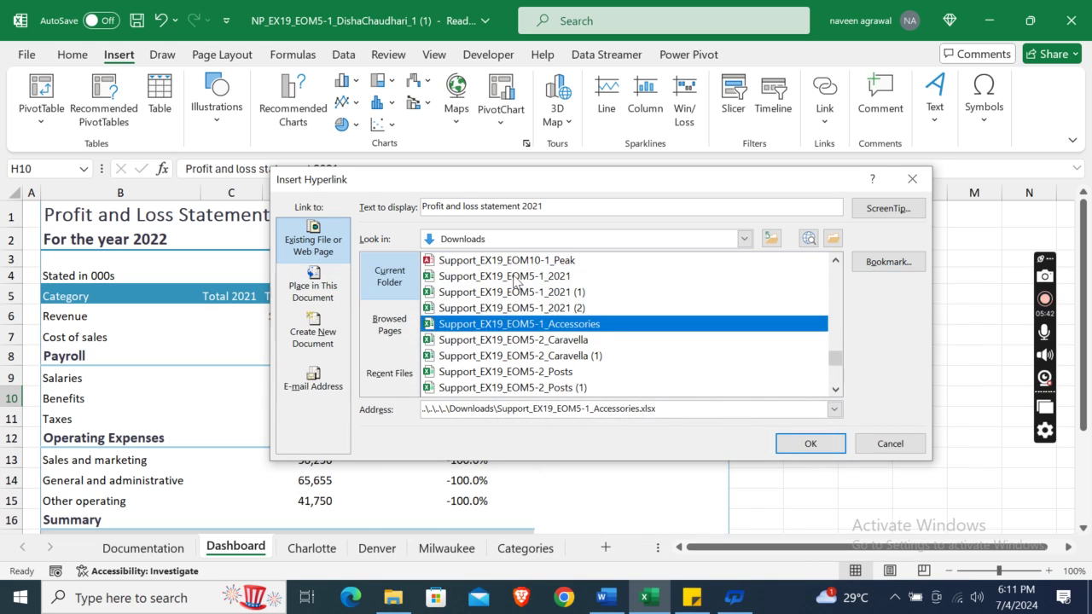
pyautogui.click(514, 277)
pyautogui.click(806, 443)
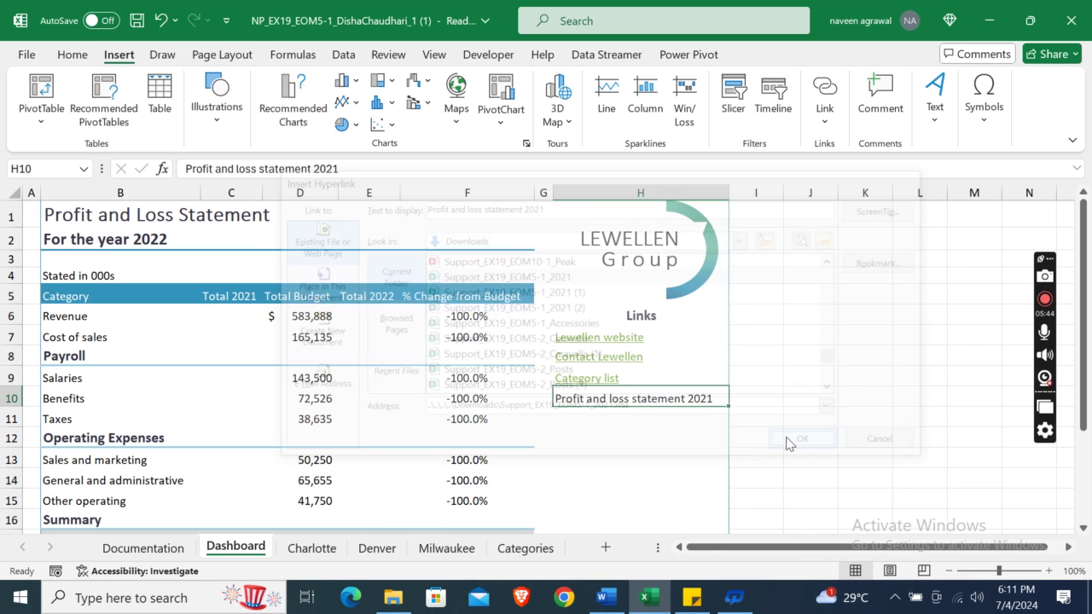
pyautogui.click(657, 435)
# Switch to the Word instructions and review the Getting Started section for the file naming and required data files.
pyautogui.click(620, 604)
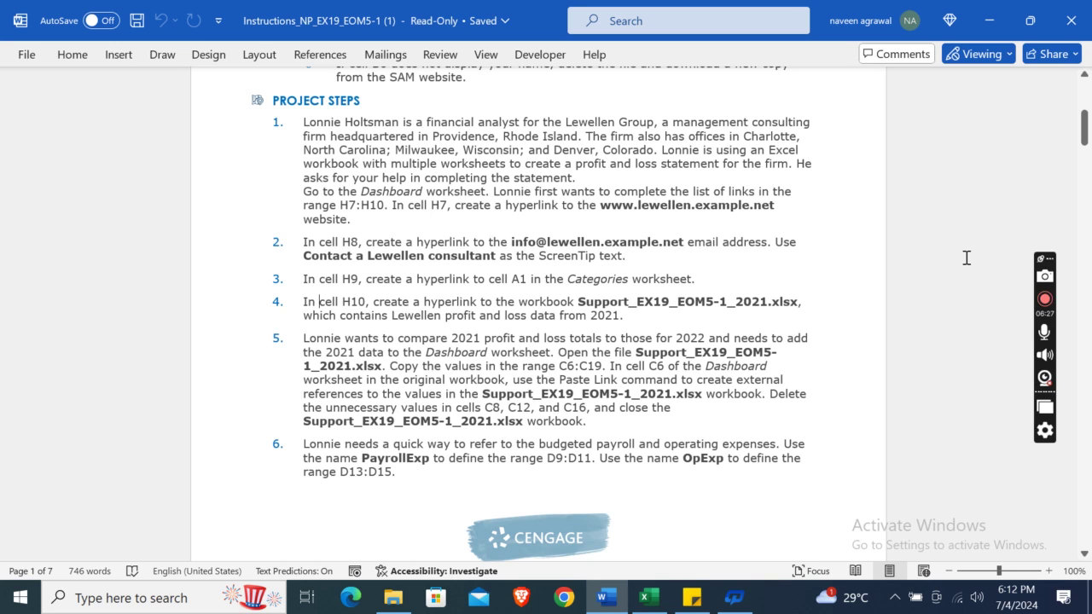
pyautogui.moveTo(1085, 141); pyautogui.dragTo(1090, 94)
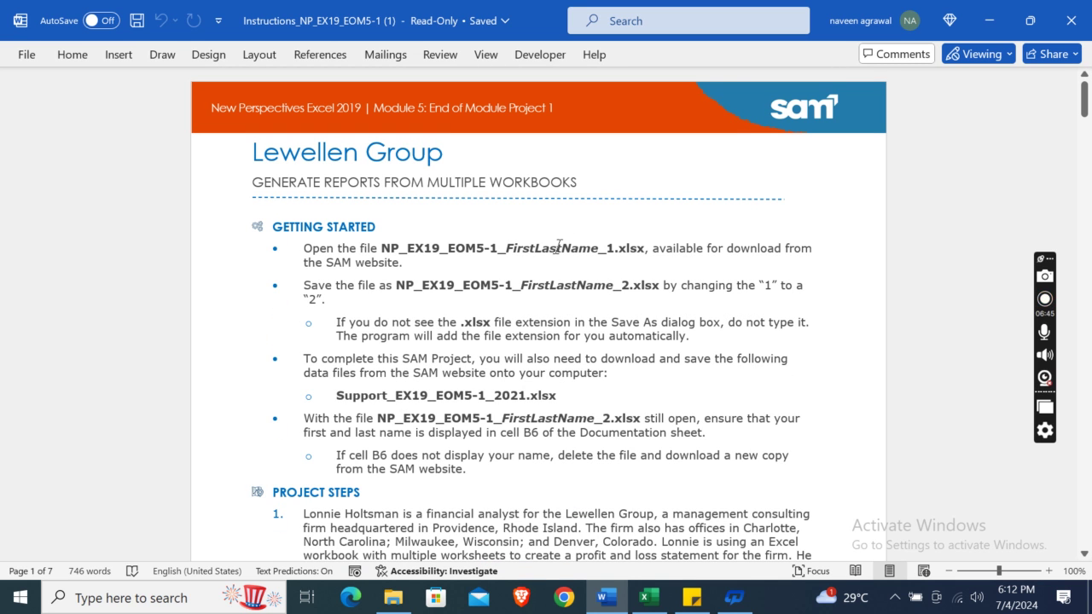